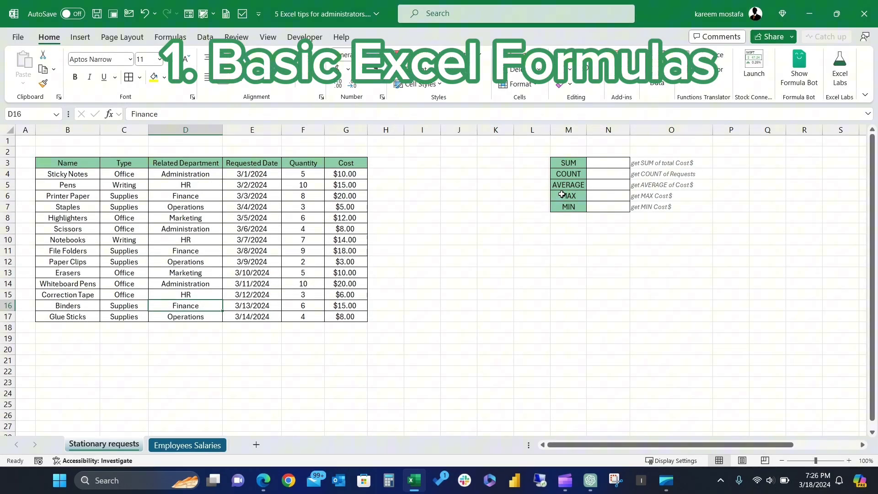
# - Go over the SUM–MIN summary labels, the requests table and the Cost values G4:G17
pyautogui.click(568, 163)
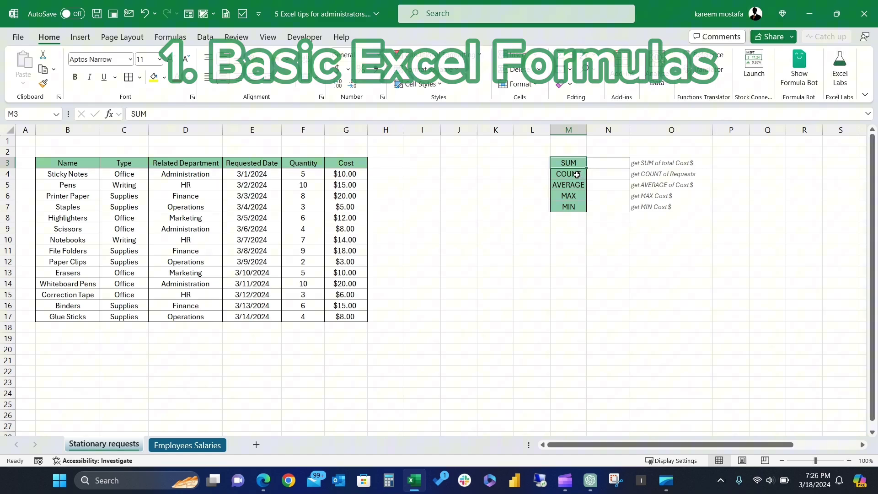
pyautogui.click(574, 175)
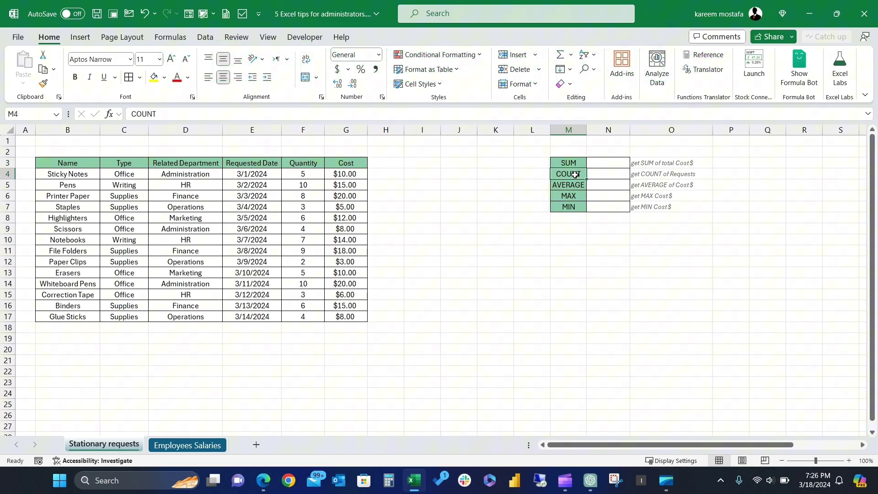
pyautogui.click(568, 189)
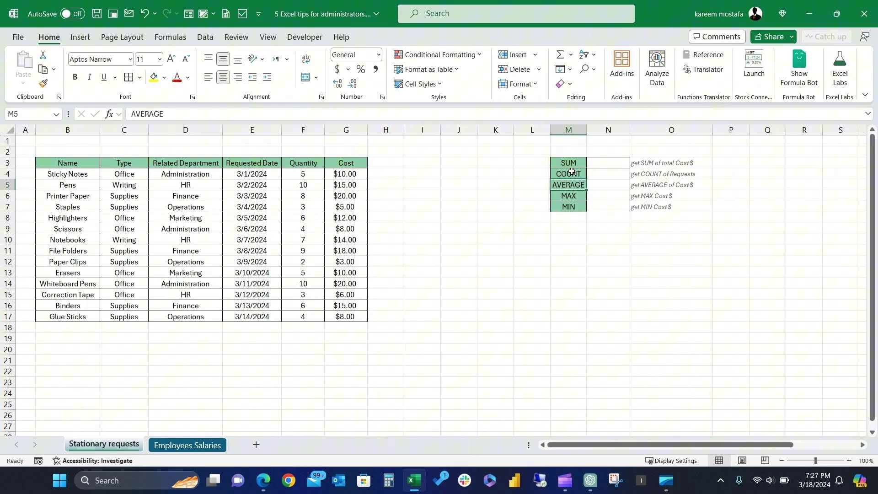
pyautogui.moveTo(569, 164); pyautogui.dragTo(569, 207)
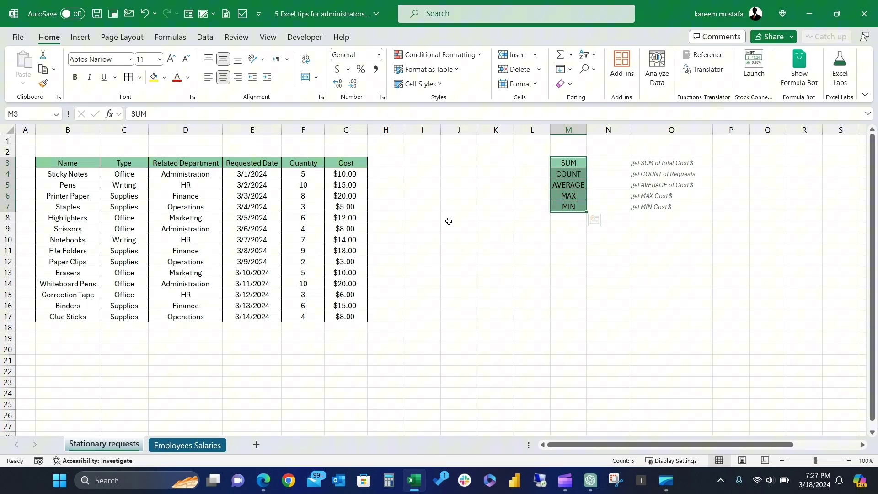
pyautogui.click(311, 253)
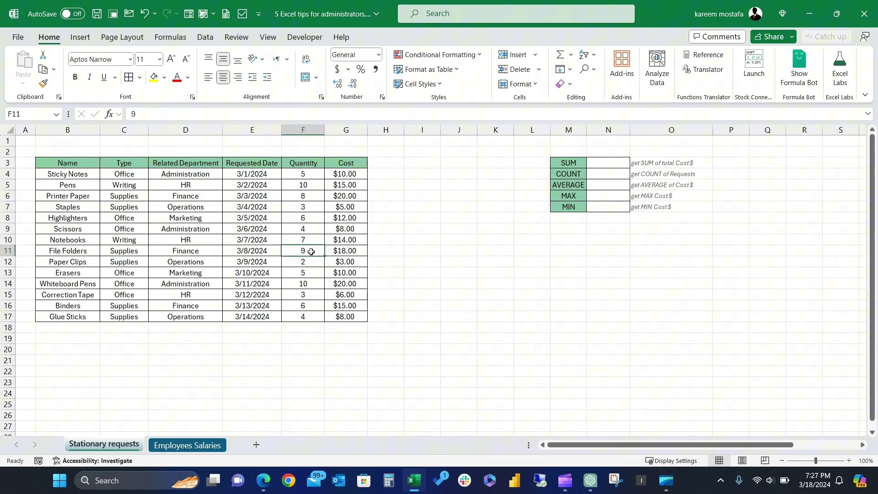
pyautogui.moveTo(51, 165); pyautogui.dragTo(336, 318)
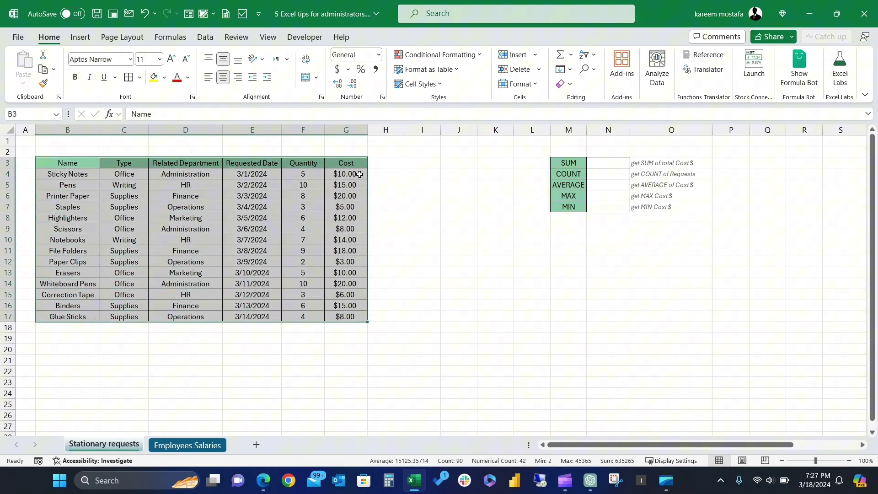
pyautogui.moveTo(356, 174); pyautogui.dragTo(337, 314)
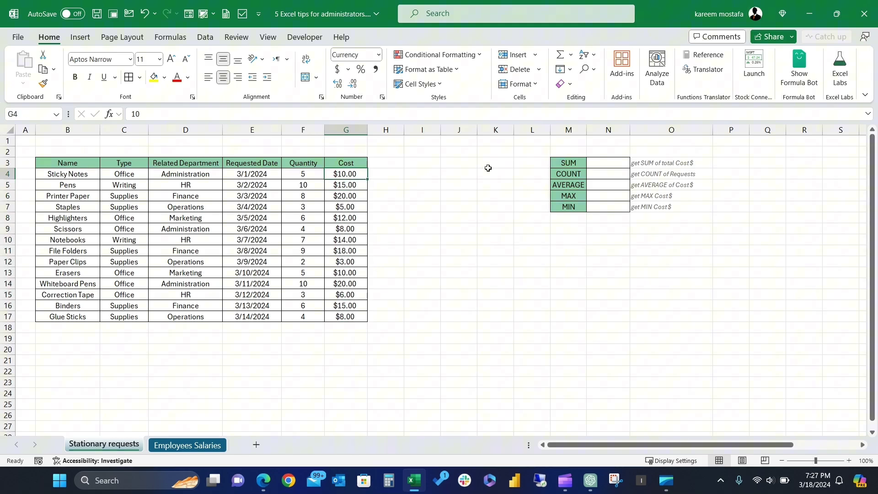
# - Enter =SUM(G4:G17) in N3 to total the costs ($164)
pyautogui.click(605, 162)
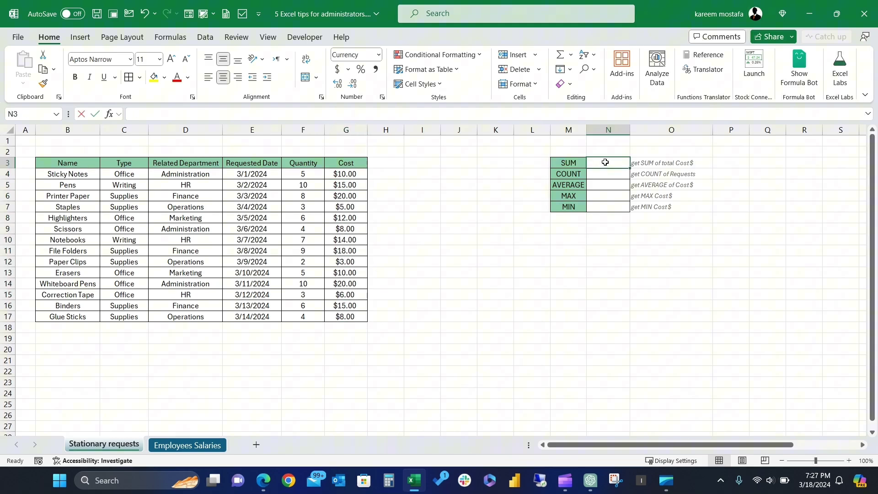
pyautogui.write('=SUM(')
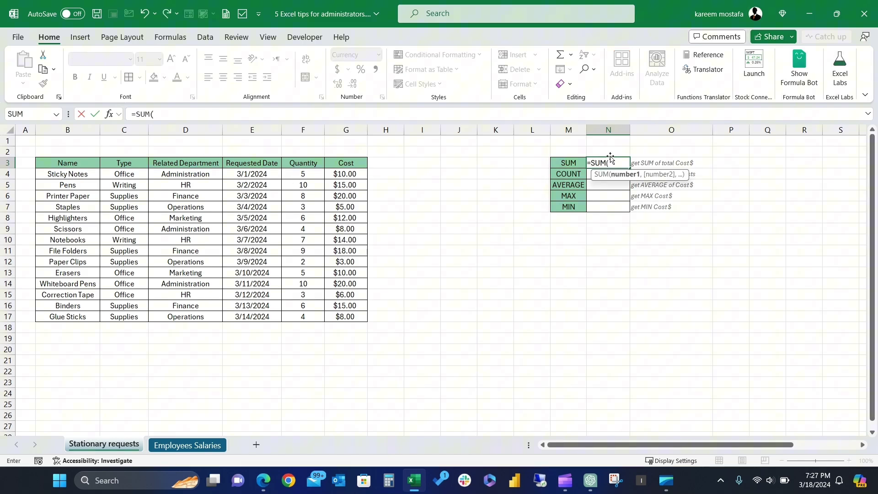
pyautogui.moveTo(351, 173); pyautogui.dragTo(343, 318)
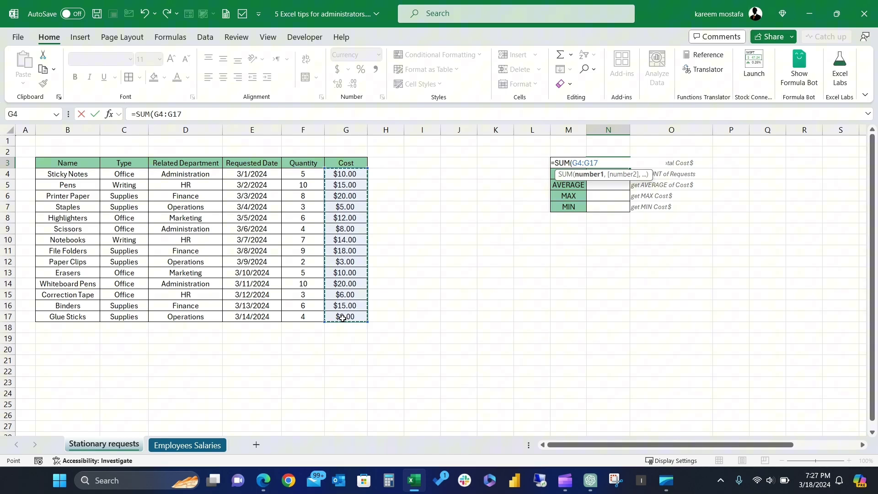
pyautogui.write(')')
pyautogui.press('Return')
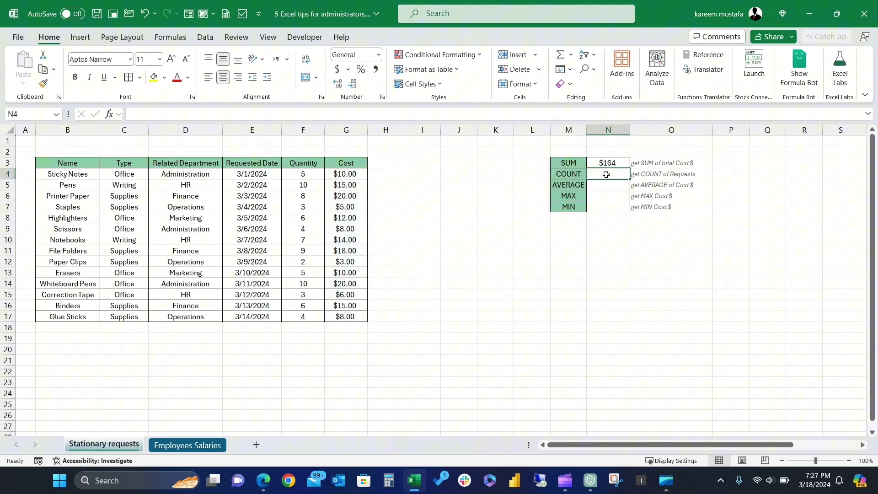
# - Enter =COUNT(F4:F17) in N4 to count the 14 requests
pyautogui.write('=coun')
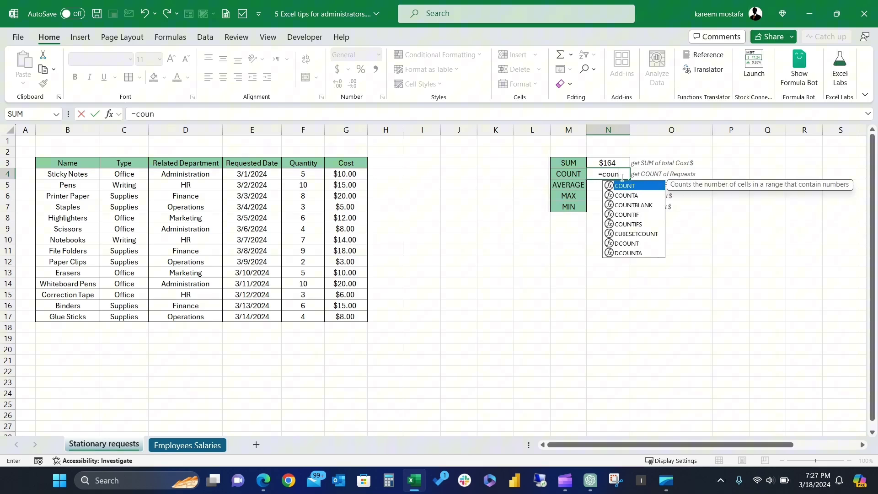
pyautogui.press('Tab')
pyautogui.moveTo(309, 173); pyautogui.dragTo(305, 316)
pyautogui.write(')')
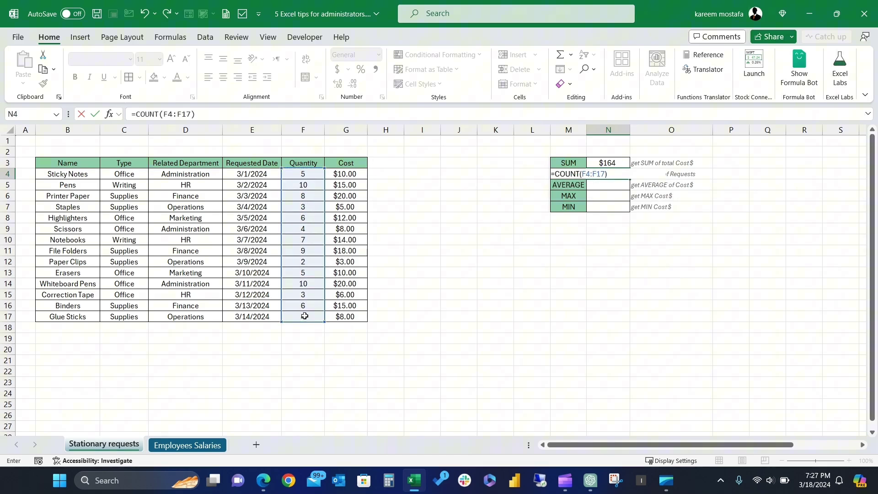
pyautogui.press('Return')
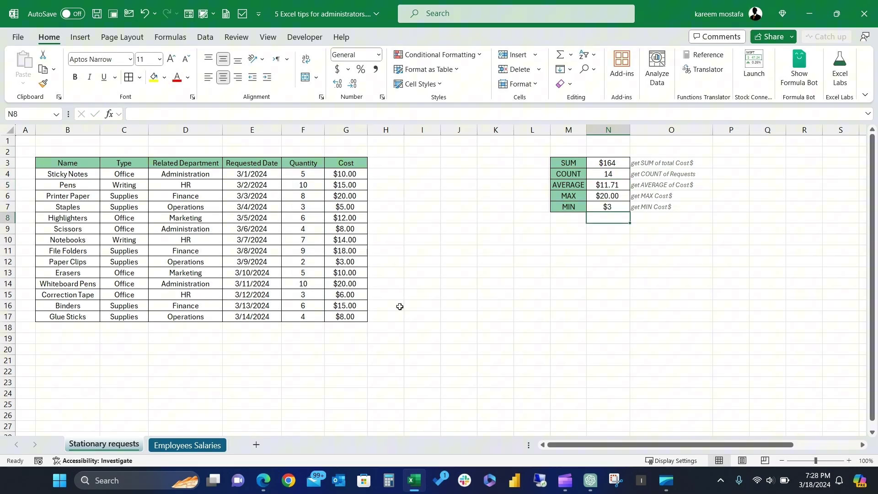
# - Select the Cost values G4:G17 and hide Average, Count and Numerical Count in the status bar
pyautogui.click(575, 264)
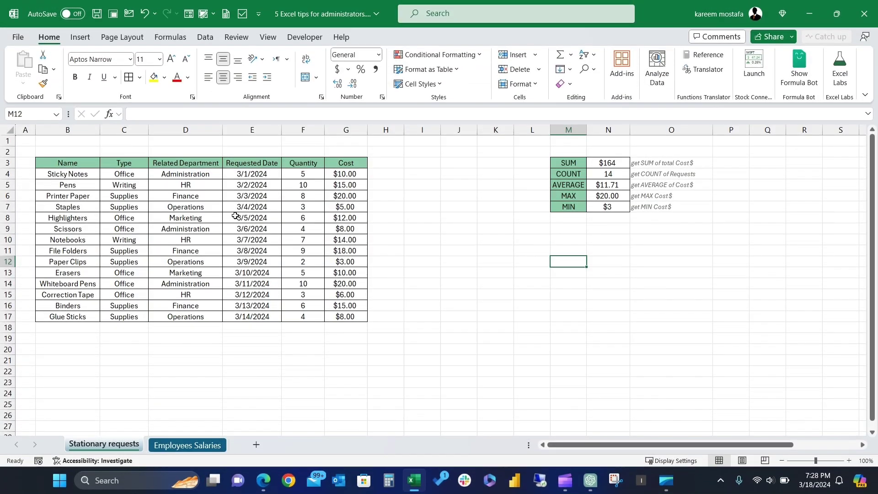
pyautogui.click(251, 221)
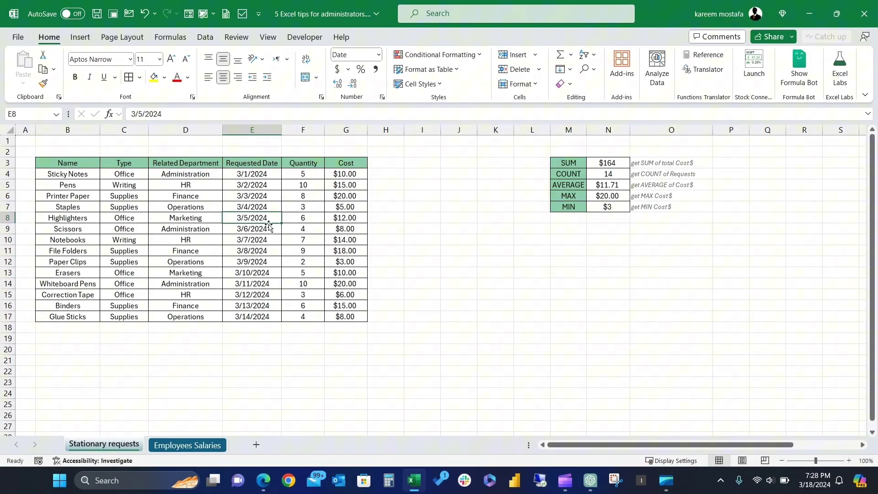
pyautogui.moveTo(338, 172); pyautogui.dragTo(346, 316)
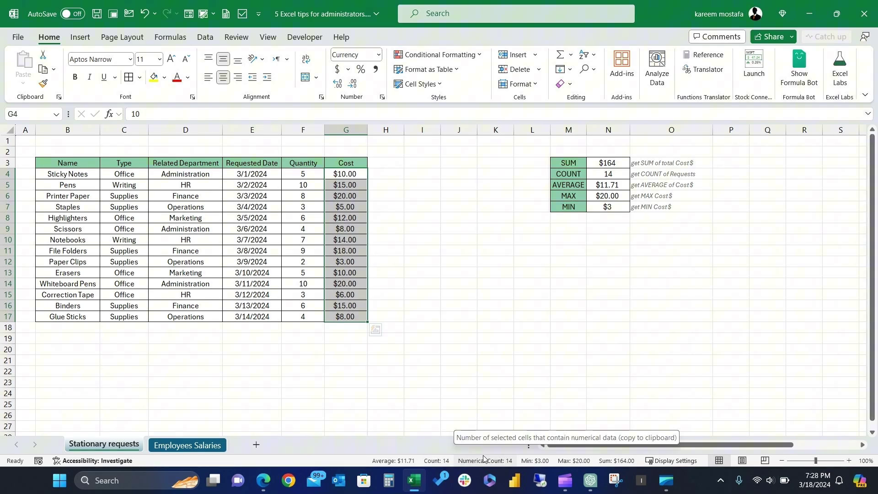
pyautogui.rightClick(357, 461)
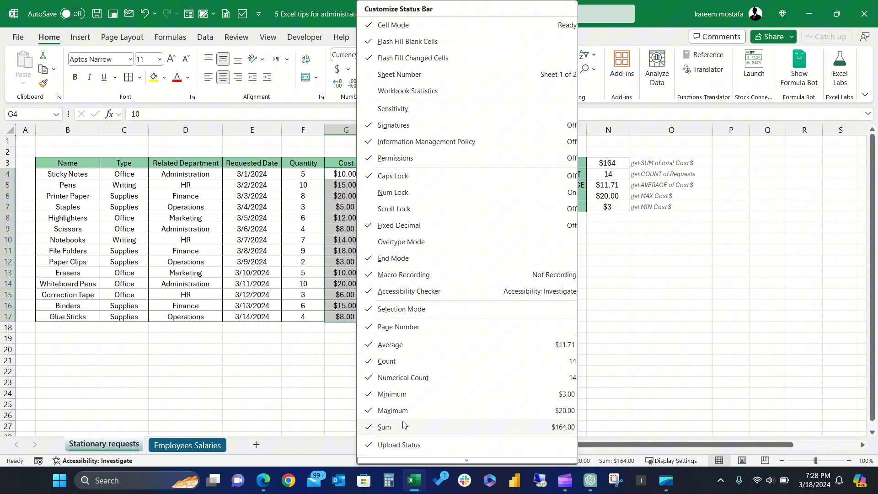
pyautogui.click(390, 345)
pyautogui.click(387, 361)
pyautogui.click(398, 377)
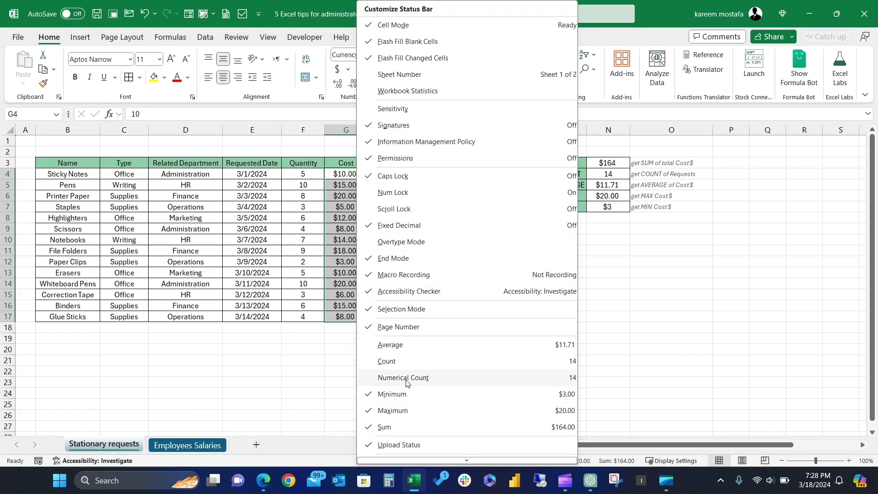
pyautogui.click(332, 458)
# - Turn Average, Count and Numerical Count back on in the status bar
pyautogui.rightClick(441, 460)
pyautogui.click(485, 378)
pyautogui.click(473, 361)
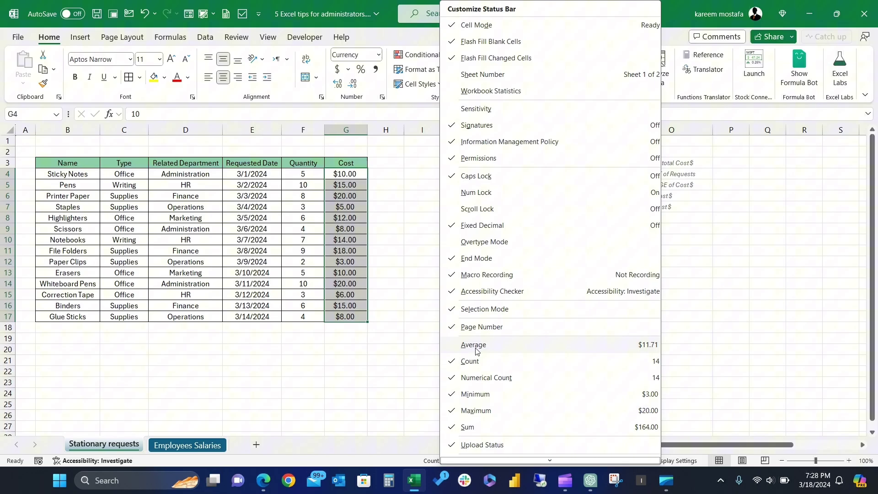
pyautogui.click(475, 345)
pyautogui.click(420, 466)
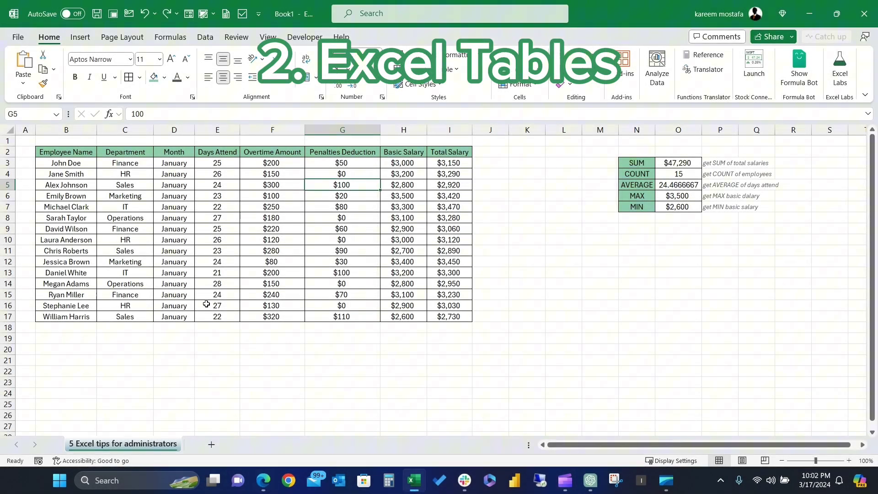
# - Bring up Create Table for the salary data B2:I17 with Ctrl+T, headers recognised
pyautogui.click(152, 241)
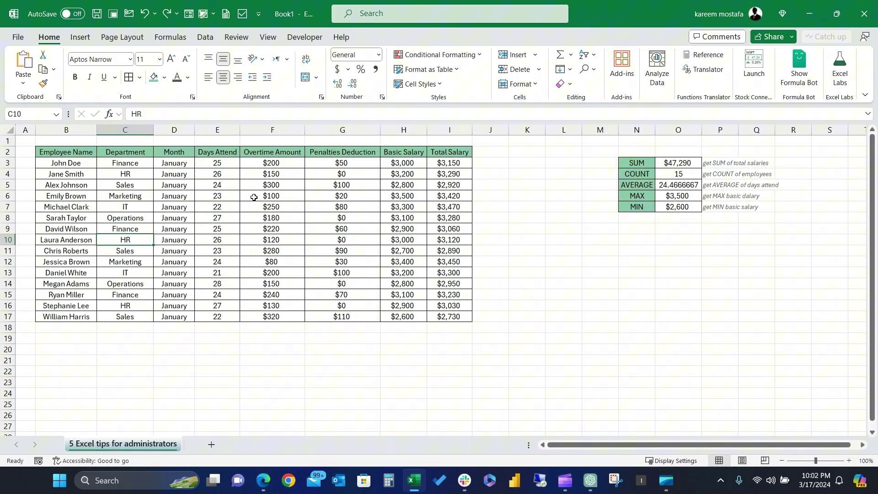
pyautogui.click(288, 189)
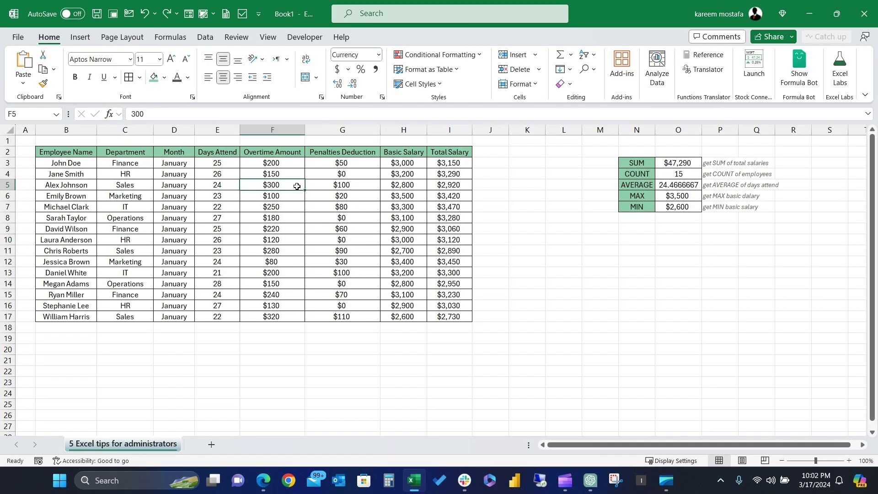
pyautogui.click(185, 217)
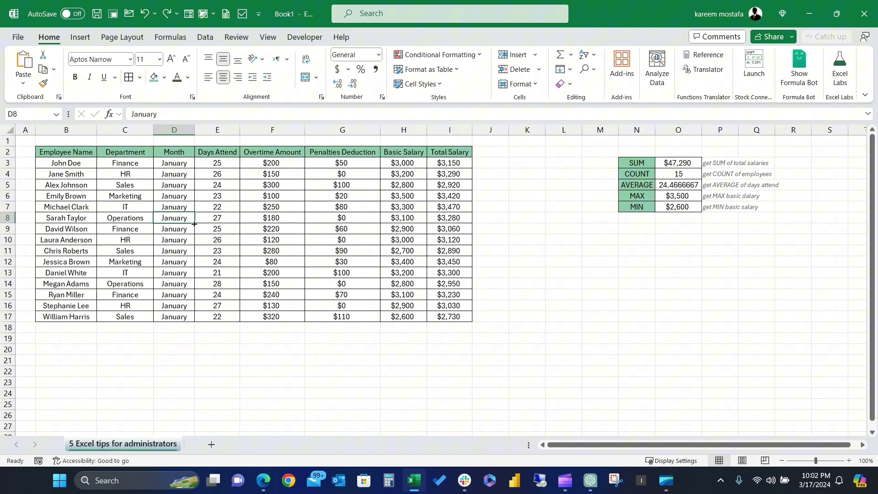
pyautogui.hotkey('ctrl', 't')
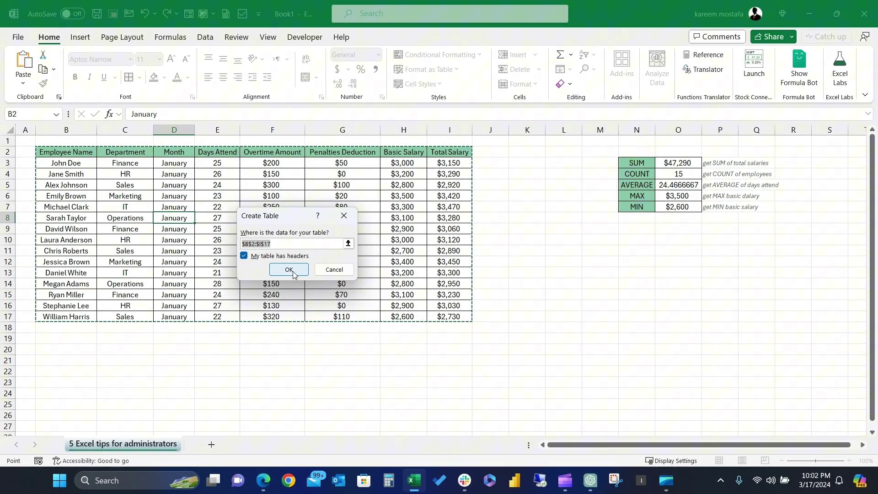
# - Create the table and apply Table Style Light 9 (Dark Teal)
pyautogui.click(293, 272)
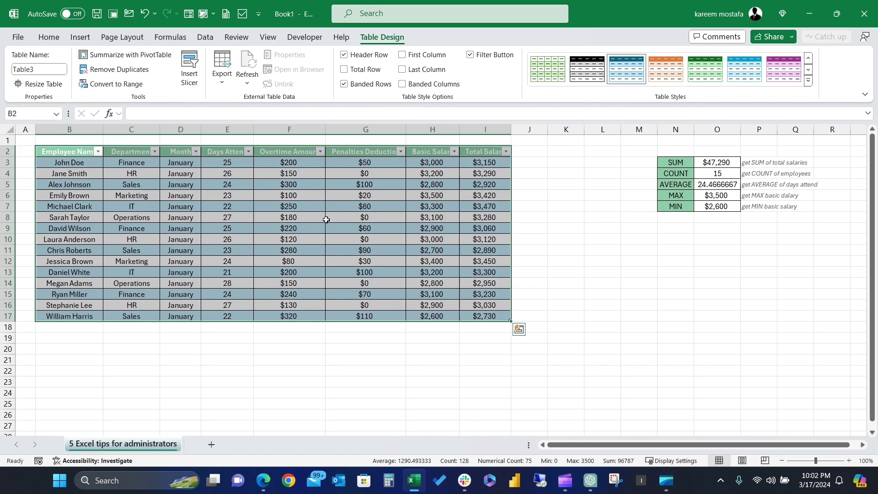
pyautogui.click(809, 80)
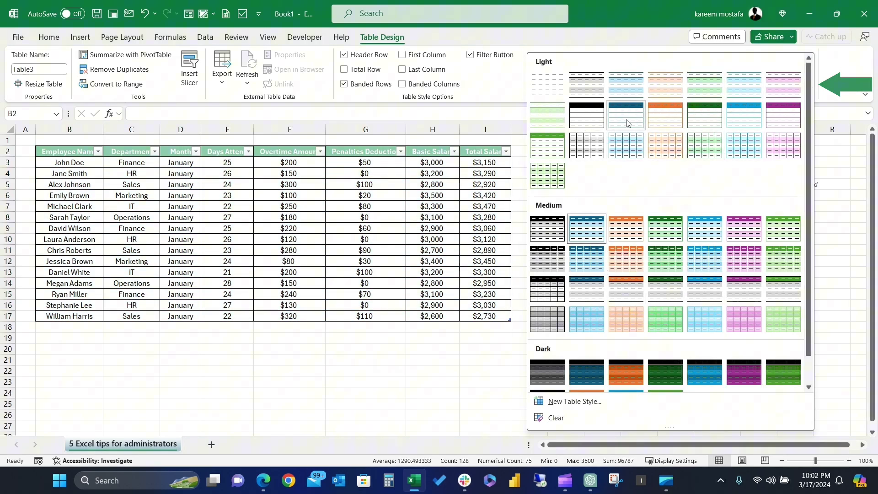
pyautogui.click(615, 120)
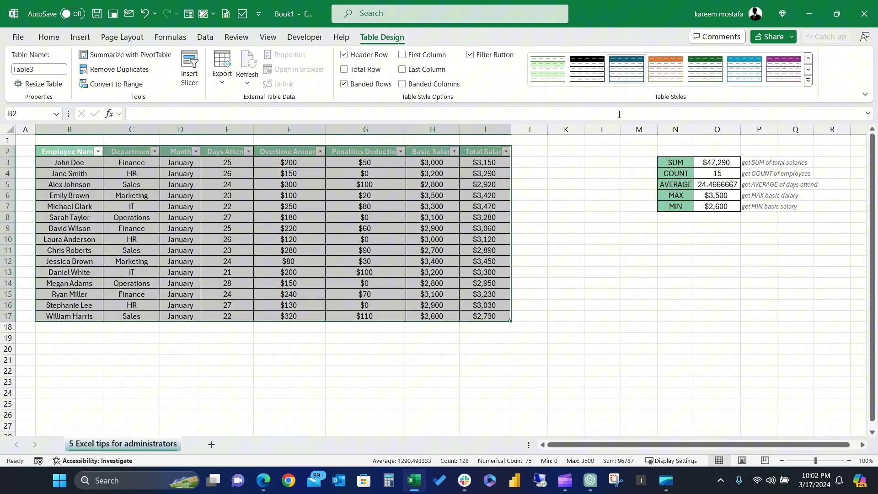
# - Select the Total Salary values I3:I17
pyautogui.click(198, 197)
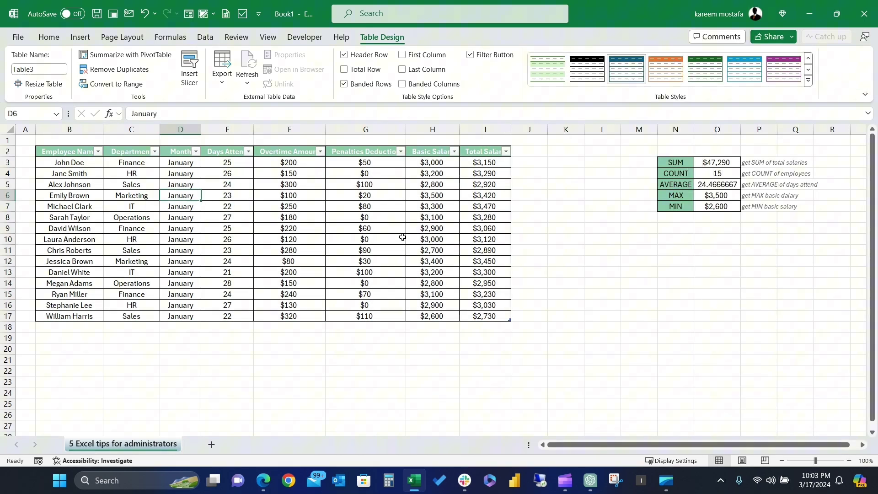
pyautogui.click(427, 227)
pyautogui.moveTo(486, 165); pyautogui.dragTo(484, 318)
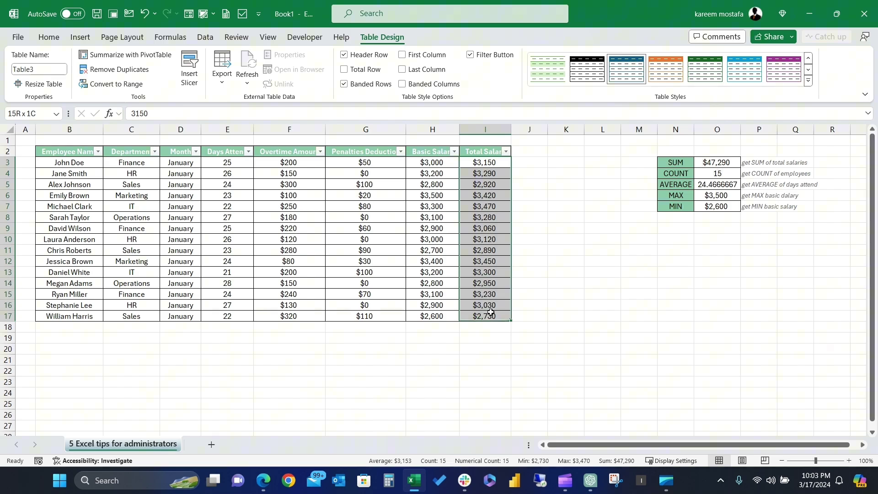
# - Replace Total Salary with =[@[Basic Salary]]+[@[Overtime Amount]]-[@[Penalties Deduction]] for every row
pyautogui.press('Delete')
pyautogui.click(480, 165)
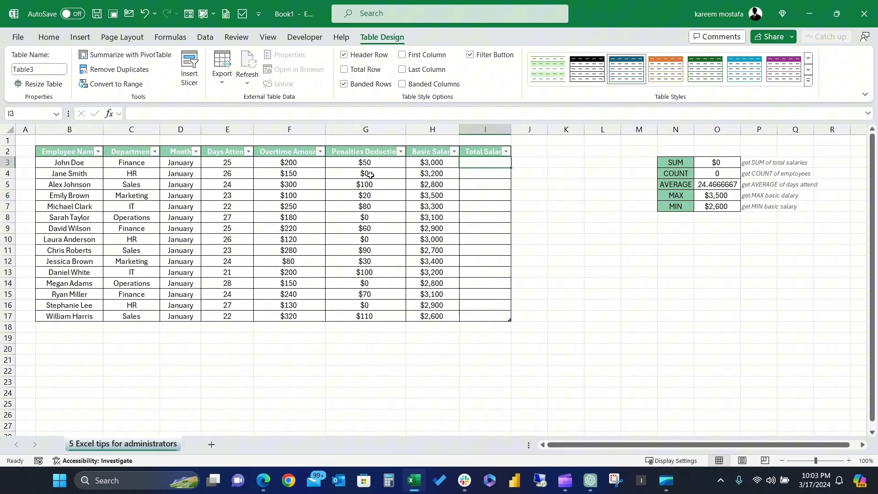
pyautogui.write('=')
pyautogui.click(419, 163)
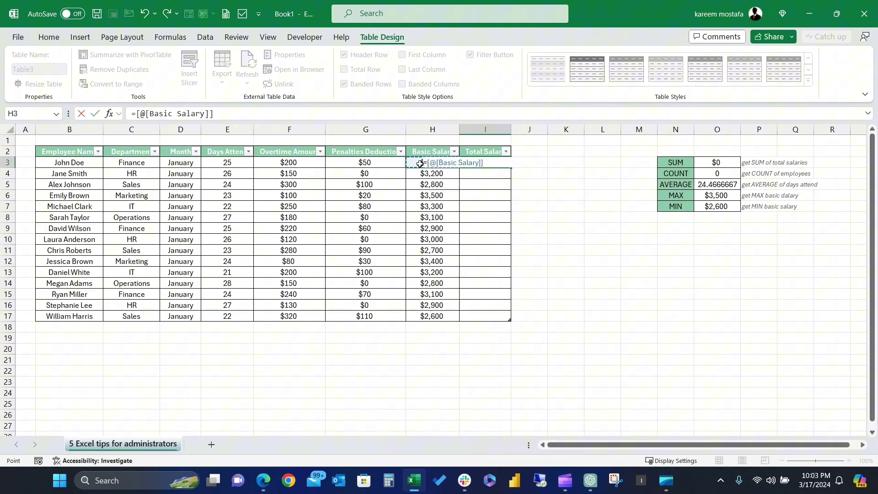
pyautogui.write('+')
pyautogui.click(287, 162)
pyautogui.write('+')
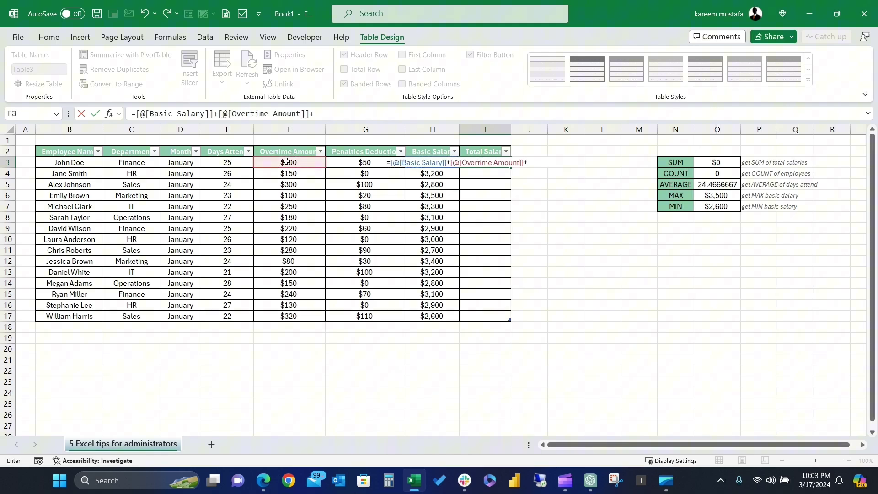
pyautogui.click(354, 164)
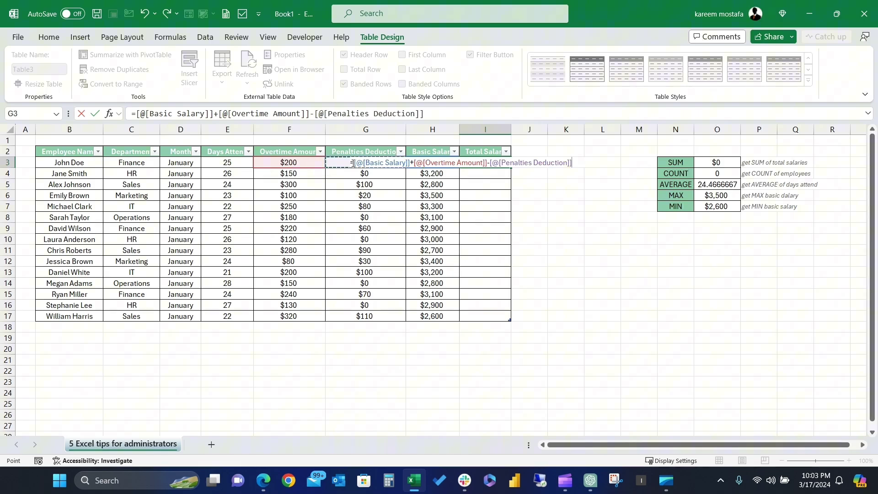
pyautogui.press('Return')
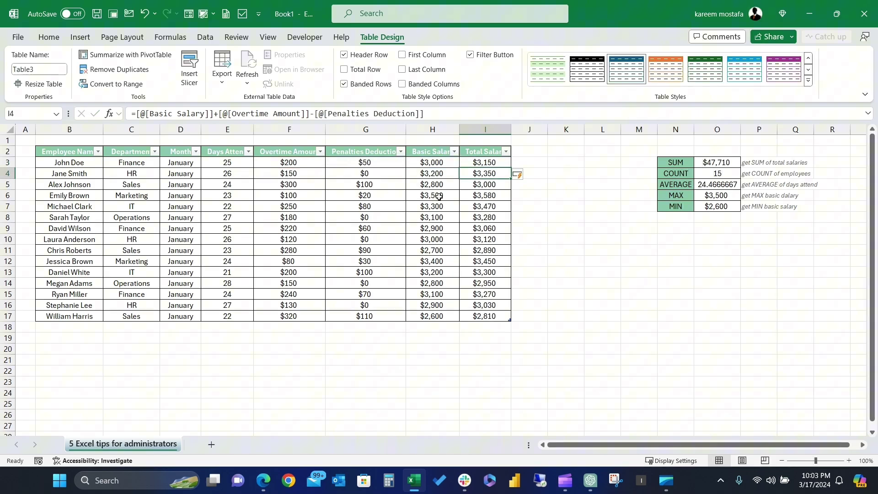
pyautogui.click(497, 162)
# - Add row 18 'New employee' with basic salary 3000, penalties 50 and overtime 220
pyautogui.click(58, 327)
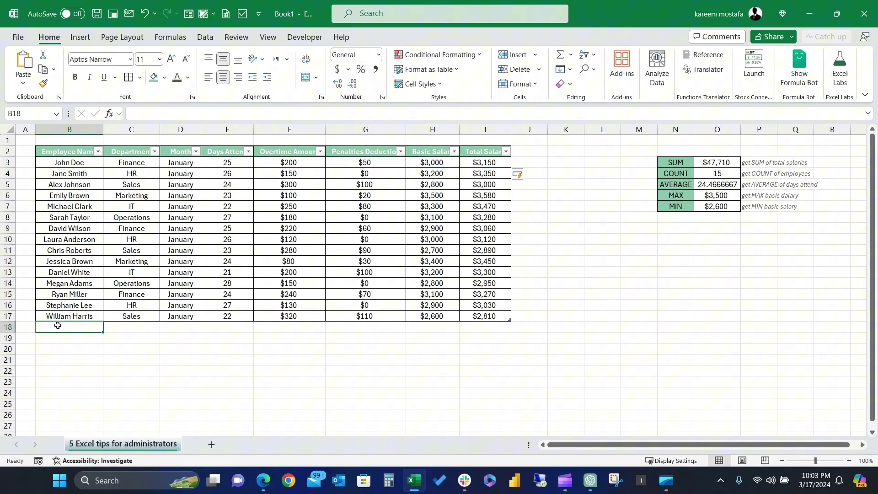
pyautogui.write('New employee')
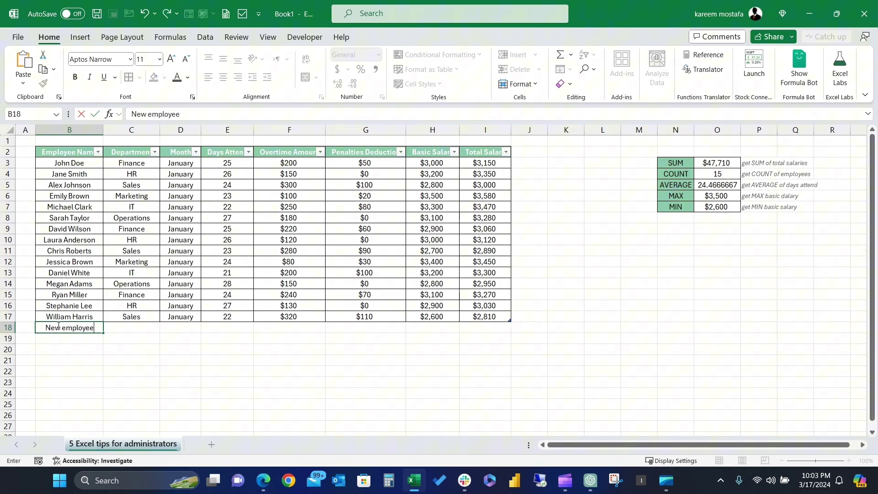
pyautogui.press('Tab')
pyautogui.press('Tab')
pyautogui.press('Tab')
pyautogui.press('Tab')
pyautogui.press('Tab')
pyautogui.press('Tab')
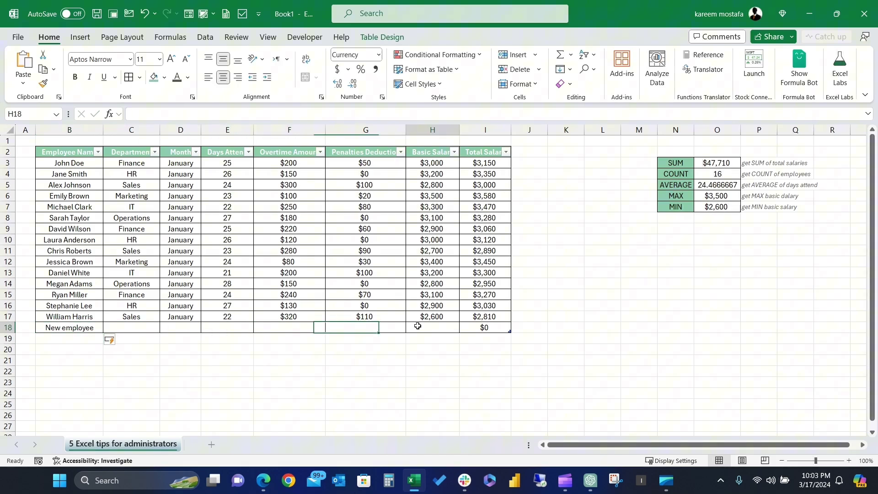
pyautogui.write('3000')
pyautogui.click(367, 328)
pyautogui.write('50')
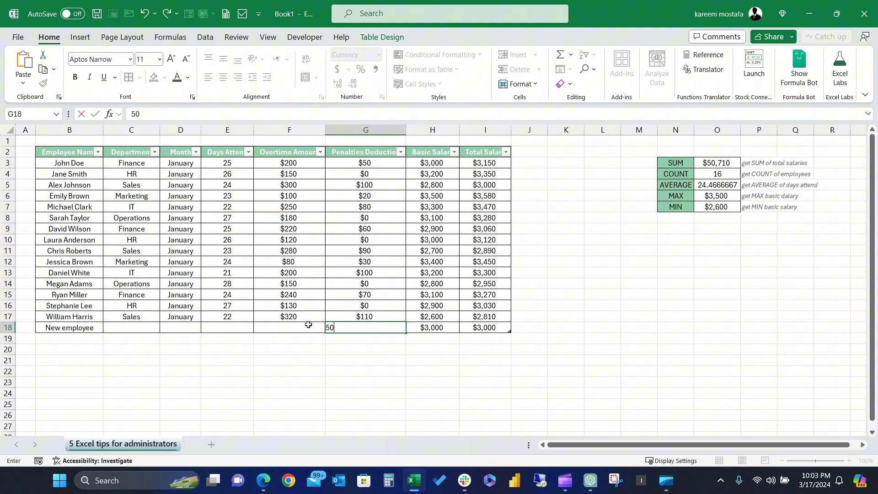
pyautogui.click(287, 328)
pyautogui.write('220')
pyautogui.click(485, 327)
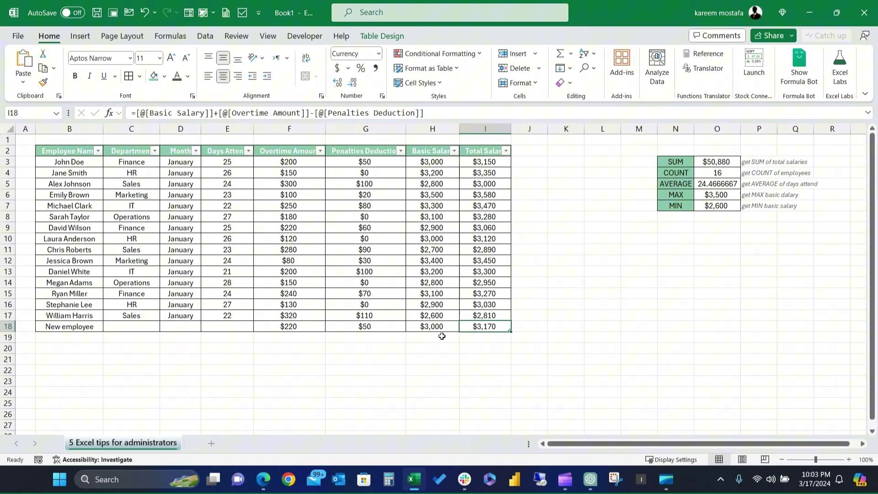
pyautogui.click(296, 298)
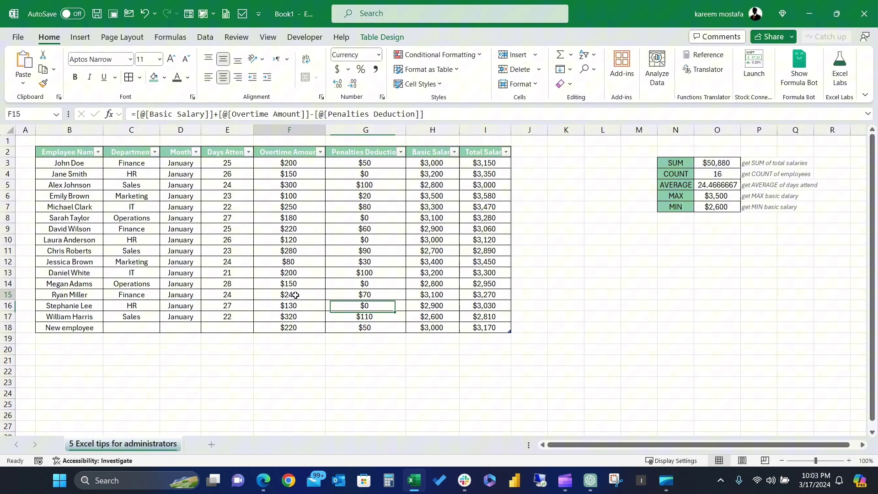
# - Turn on the table's Total Row with Sum for Total Salary in I19
pyautogui.click(384, 40)
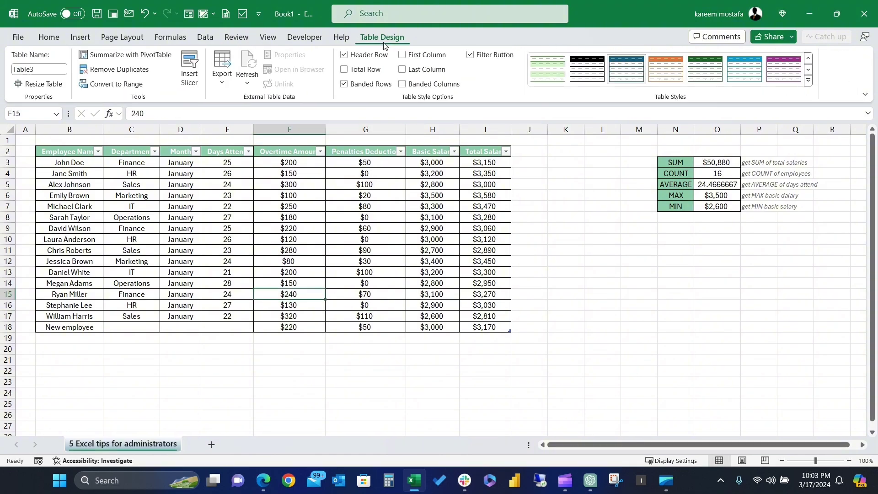
pyautogui.click(344, 69)
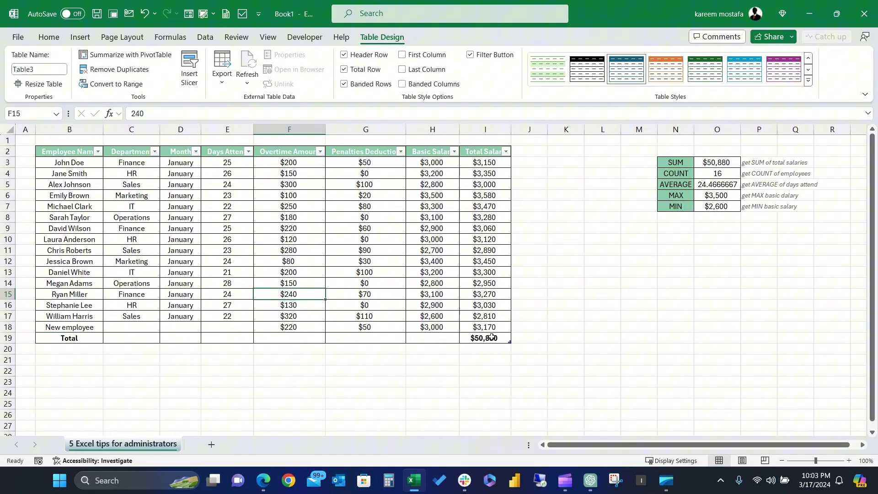
pyautogui.click(492, 337)
pyautogui.click(516, 338)
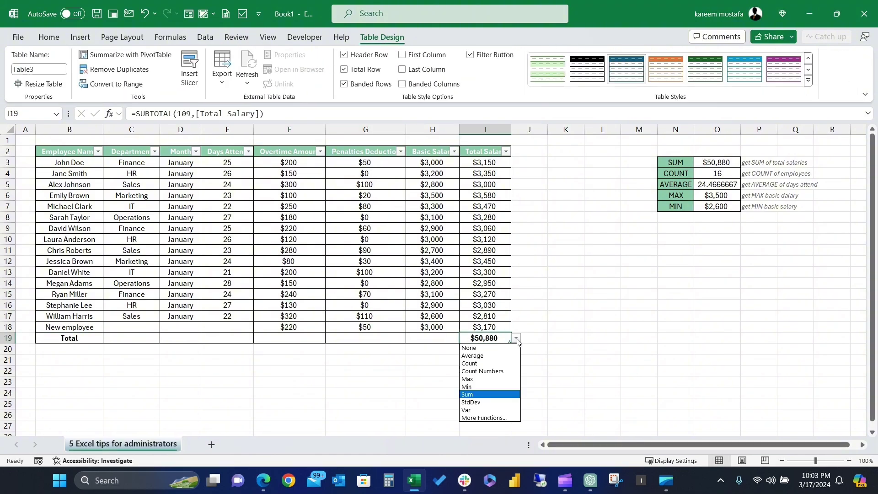
pyautogui.click(477, 395)
# - Set the total row to Average for Basic Salary, Max for Penalties, Sum for Overtime
pyautogui.click(433, 338)
pyautogui.click(464, 338)
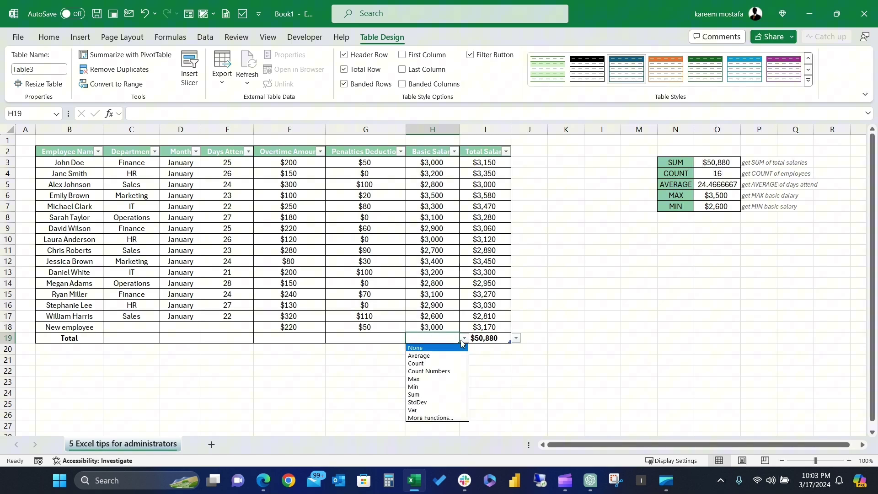
pyautogui.click(419, 355)
pyautogui.click(363, 337)
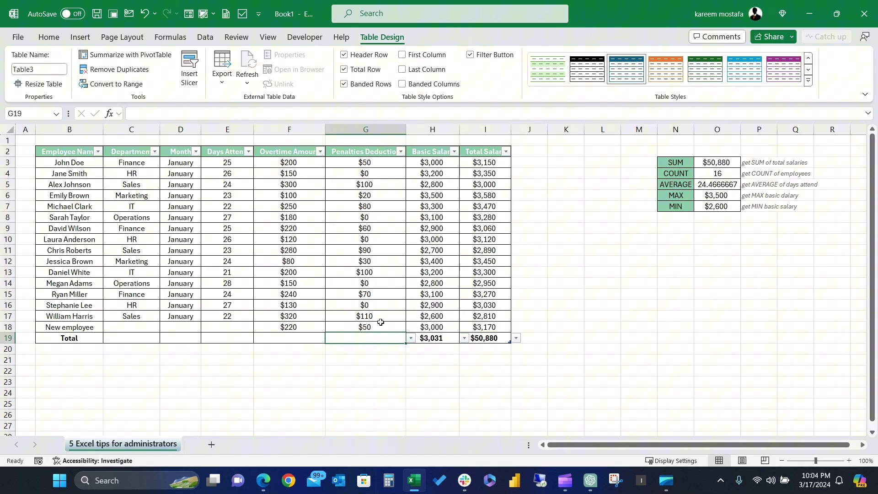
pyautogui.click(410, 339)
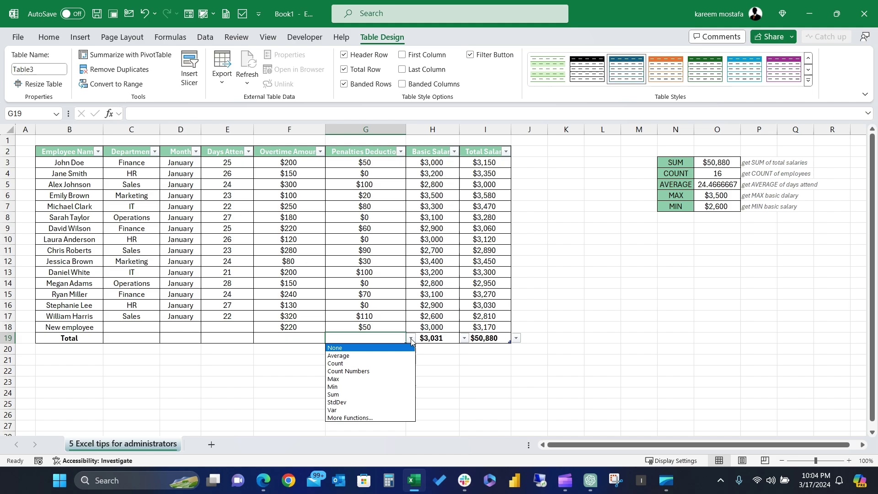
pyautogui.click(337, 381)
pyautogui.click(302, 338)
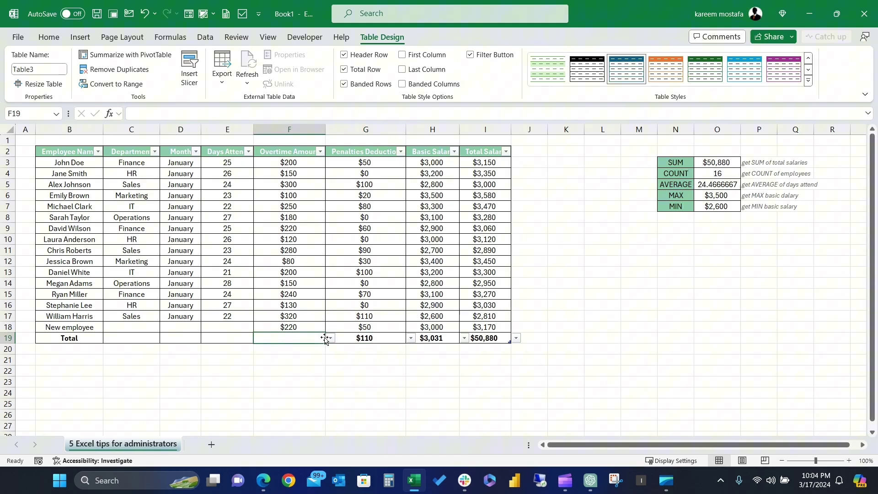
pyautogui.click(330, 338)
pyautogui.click(275, 394)
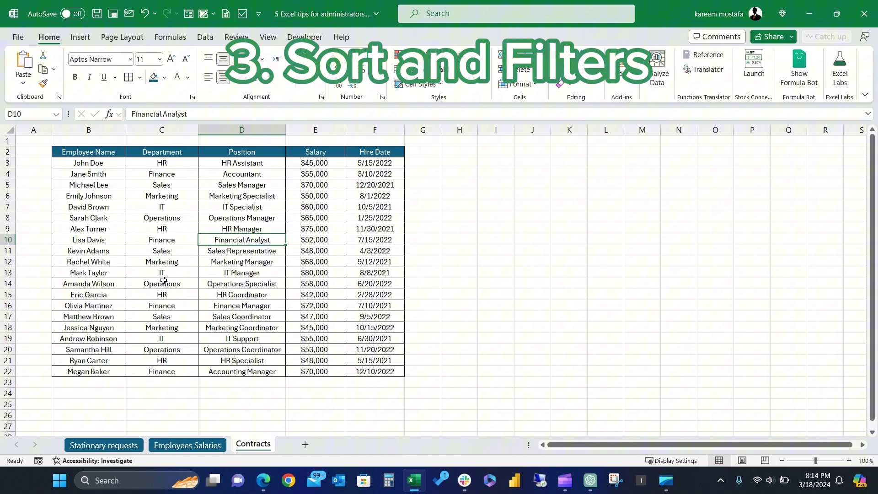
# - Select a cell in the Contracts sheet's employee list
pyautogui.click(108, 210)
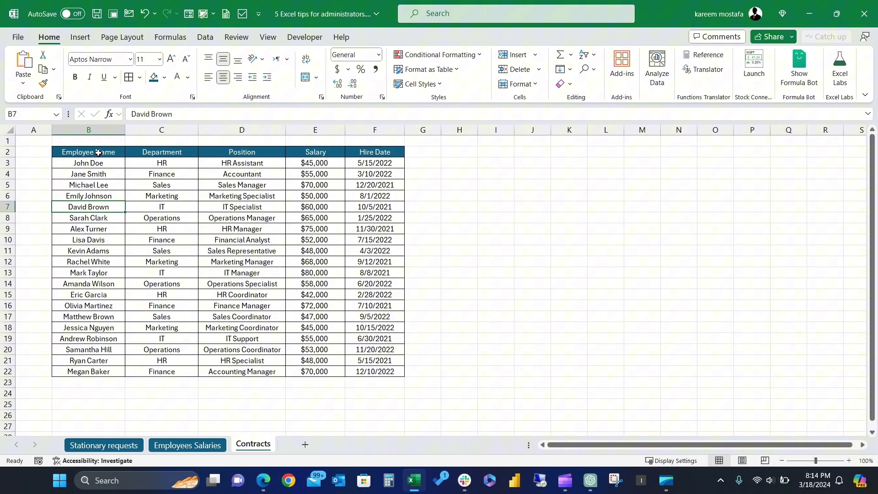
# - Convert the contracts range B2:F22 into a table with headers
pyautogui.moveTo(98, 153); pyautogui.dragTo(403, 373)
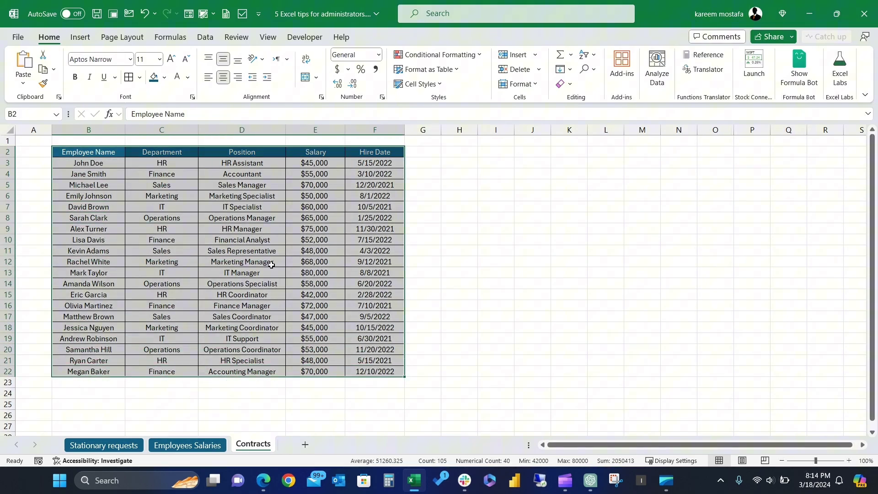
pyautogui.click(254, 186)
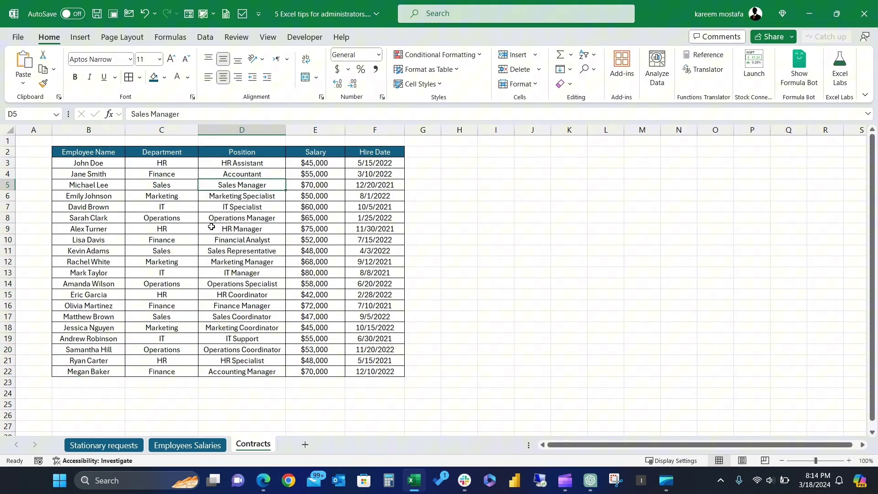
pyautogui.hotkey('ctrl', 't')
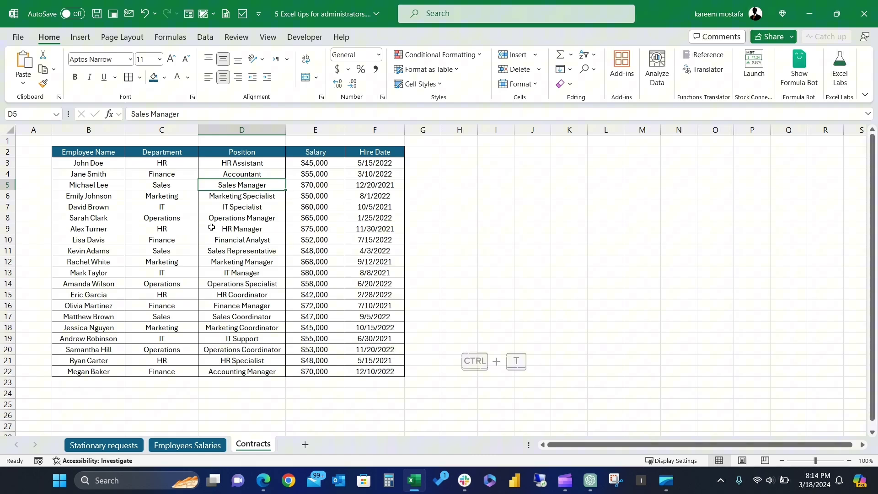
pyautogui.press('Return')
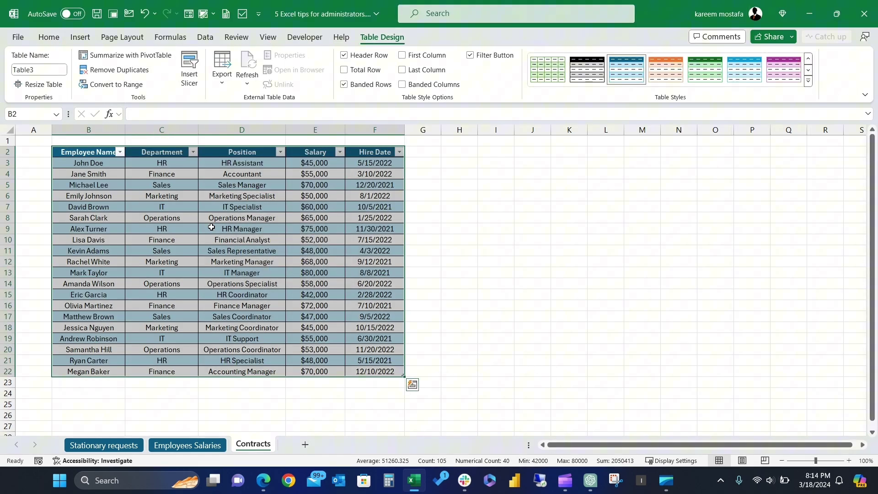
pyautogui.click(234, 220)
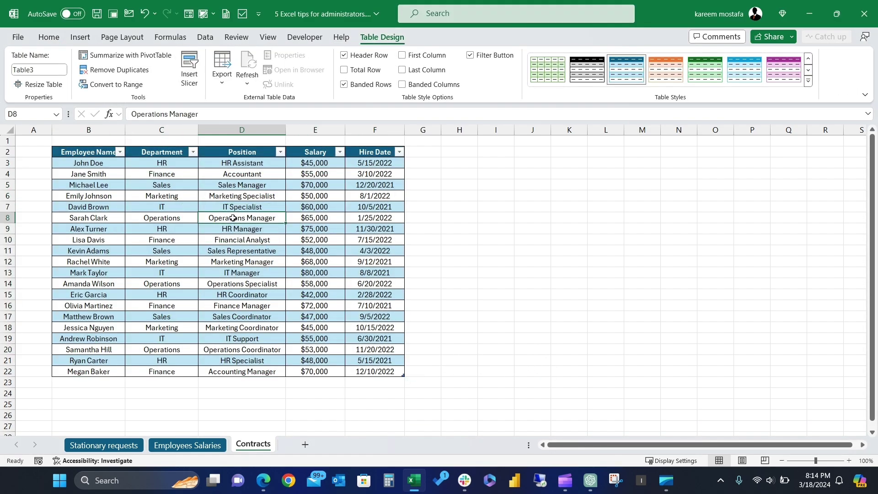
pyautogui.click(140, 198)
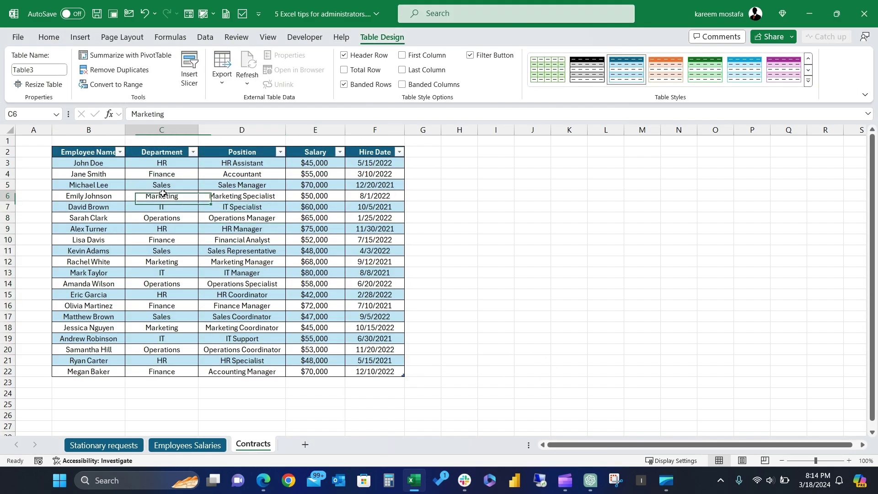
# - Sort the table by Employee Name A to Z, then Z to A
pyautogui.click(120, 153)
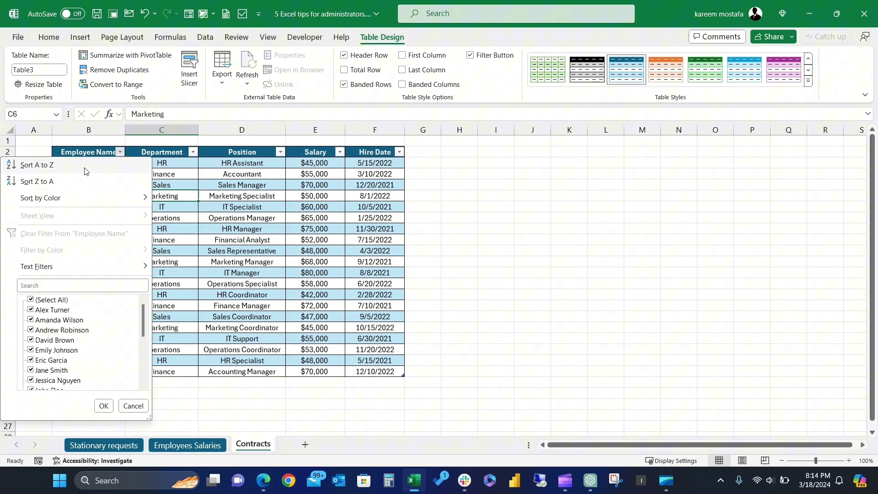
pyautogui.click(87, 170)
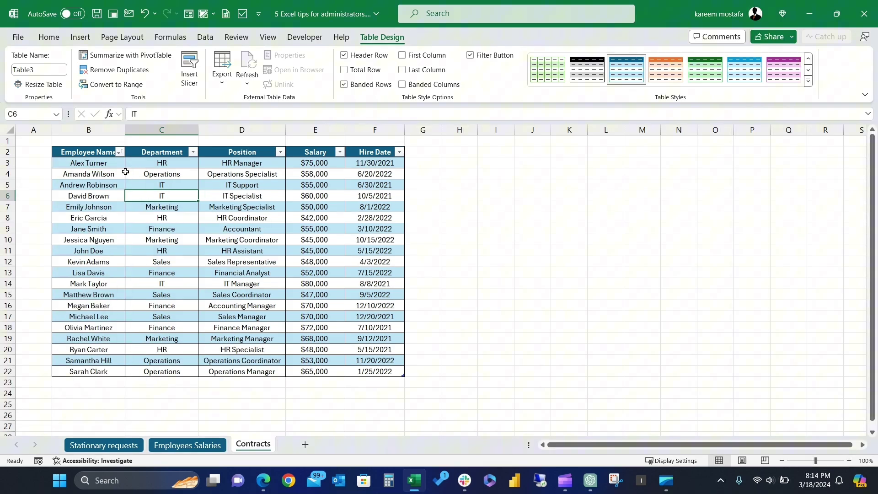
pyautogui.click(120, 154)
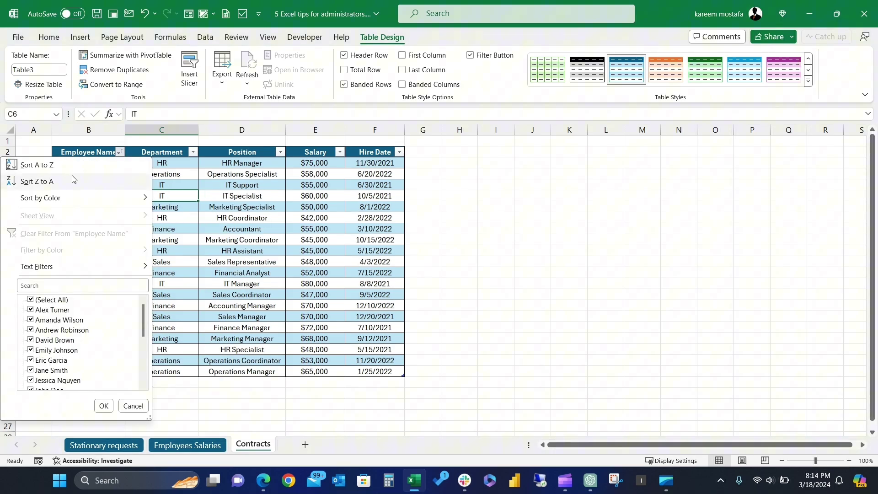
pyautogui.click(54, 184)
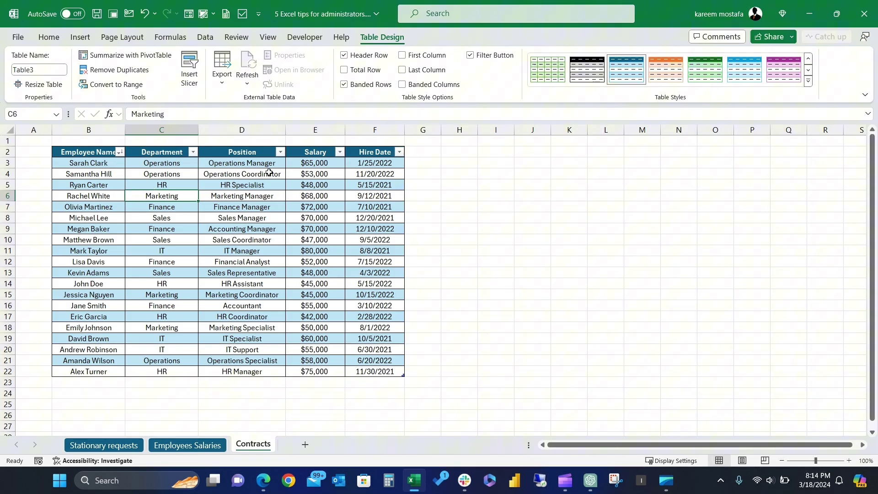
# - Sort the table by Salary largest to smallest, then smallest to largest
pyautogui.click(308, 174)
pyautogui.click(325, 154)
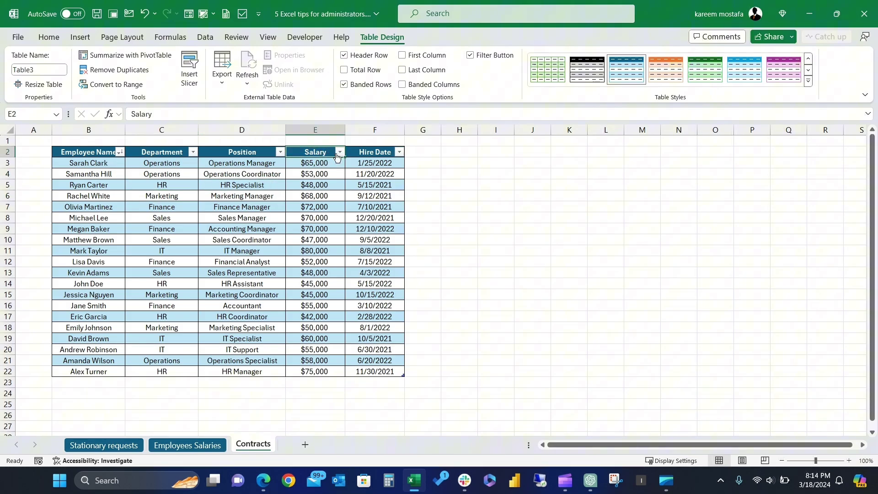
pyautogui.click(340, 151)
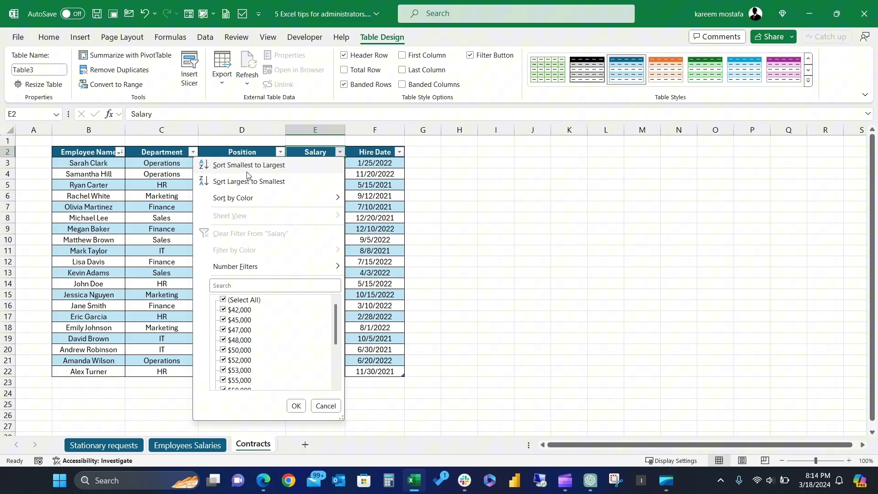
pyautogui.click(246, 184)
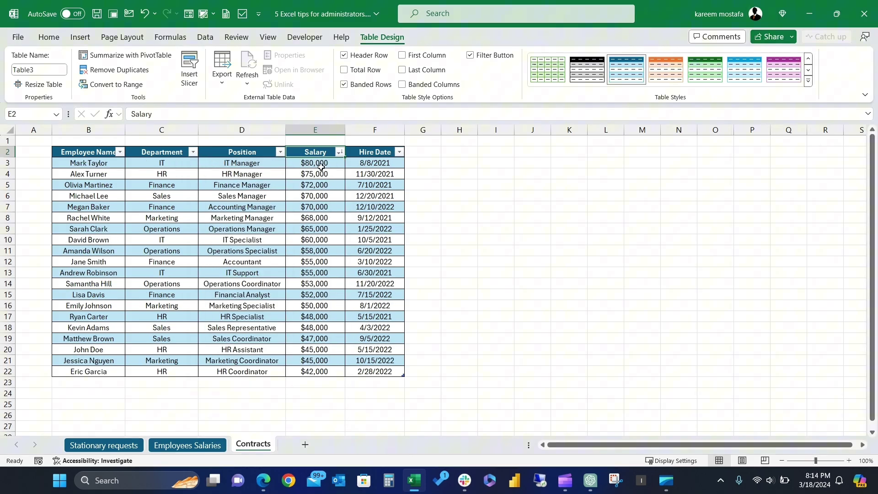
pyautogui.click(340, 153)
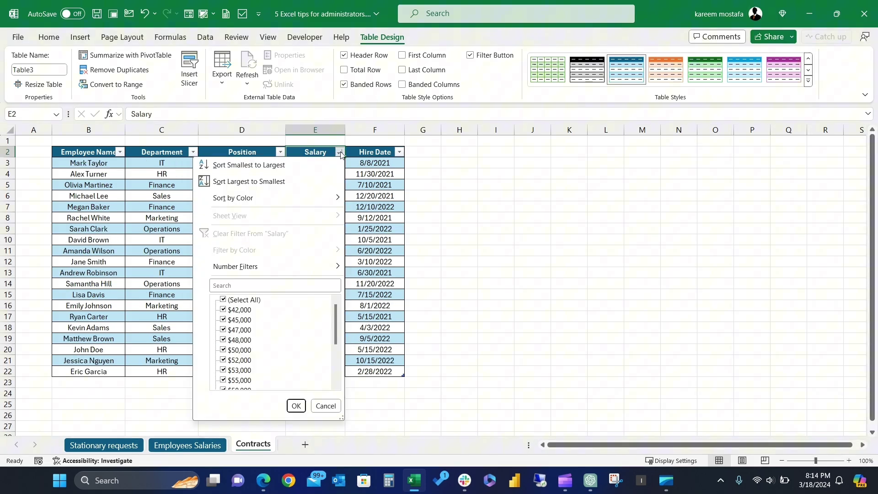
pyautogui.click(282, 165)
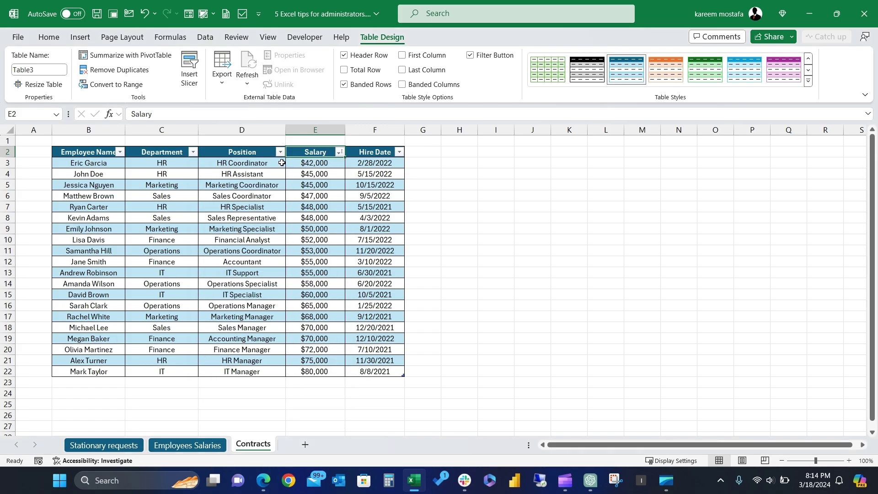
# - Sort the table by Hire Date newest to oldest, then oldest to newest
pyautogui.click(314, 176)
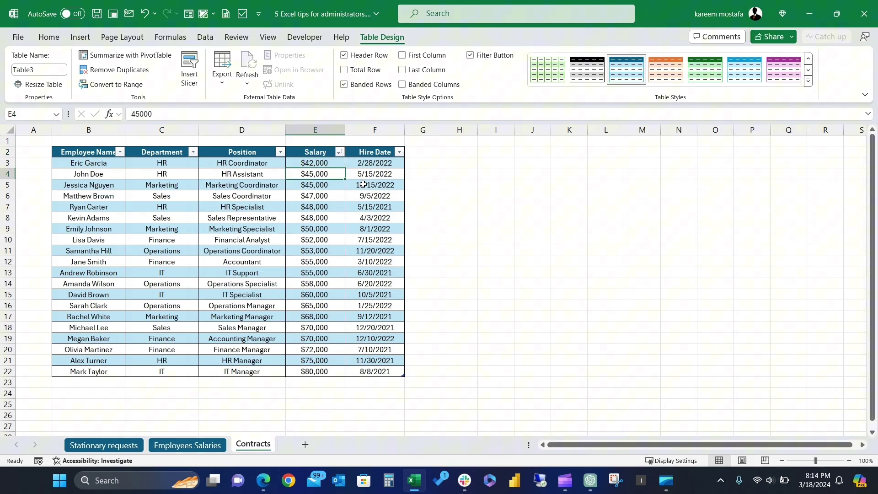
pyautogui.click(390, 176)
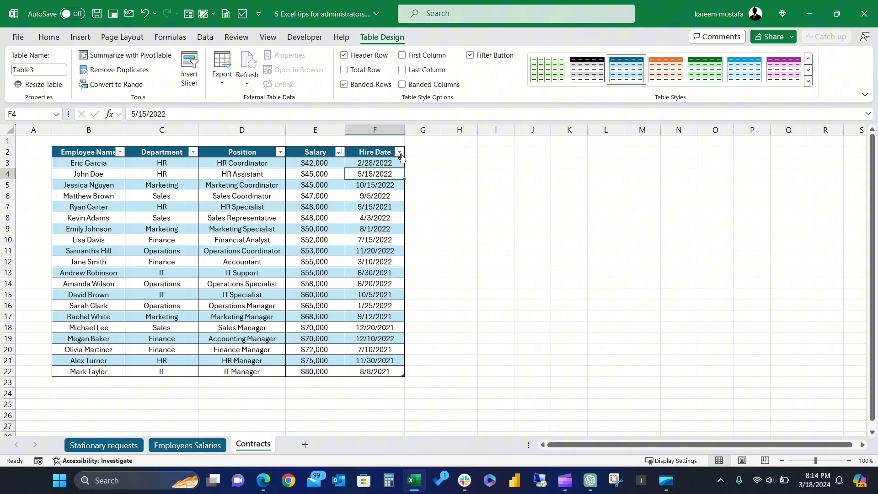
pyautogui.click(400, 153)
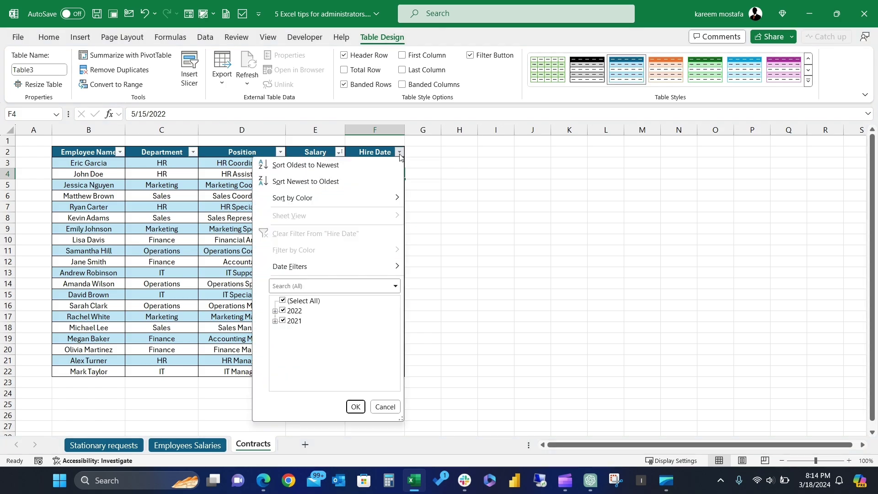
pyautogui.click(331, 182)
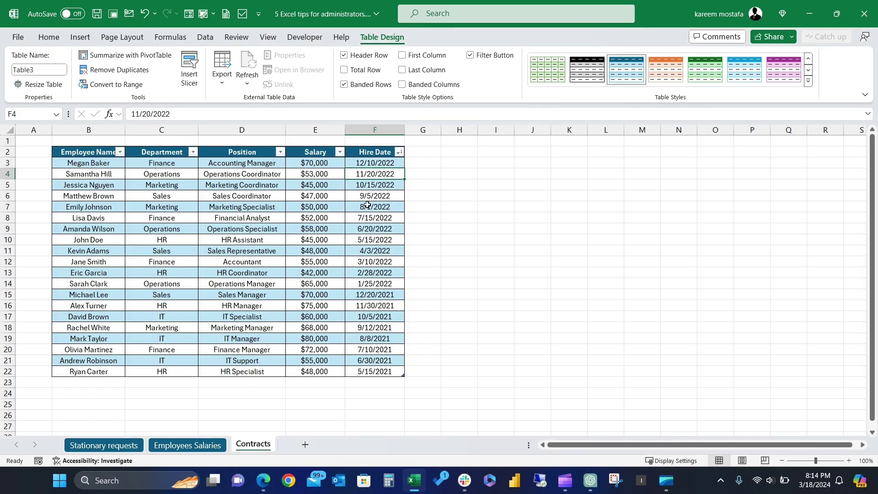
pyautogui.click(400, 153)
pyautogui.click(305, 164)
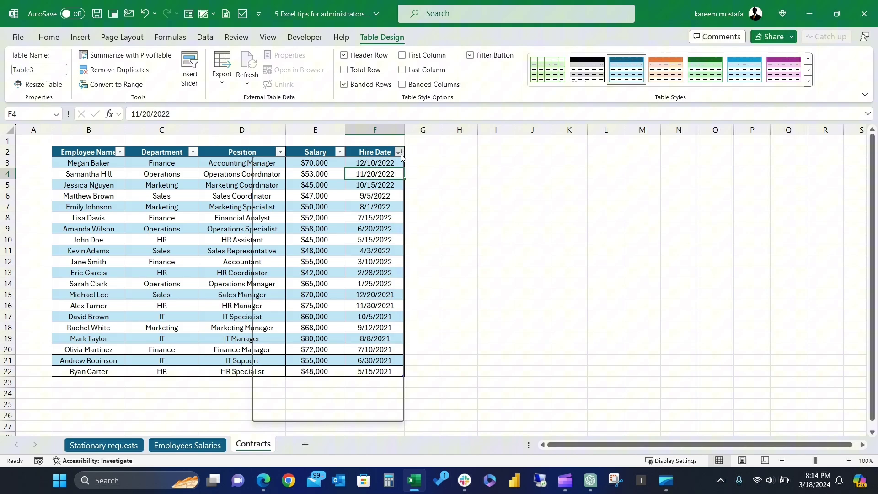
pyautogui.click(368, 226)
pyautogui.click(168, 250)
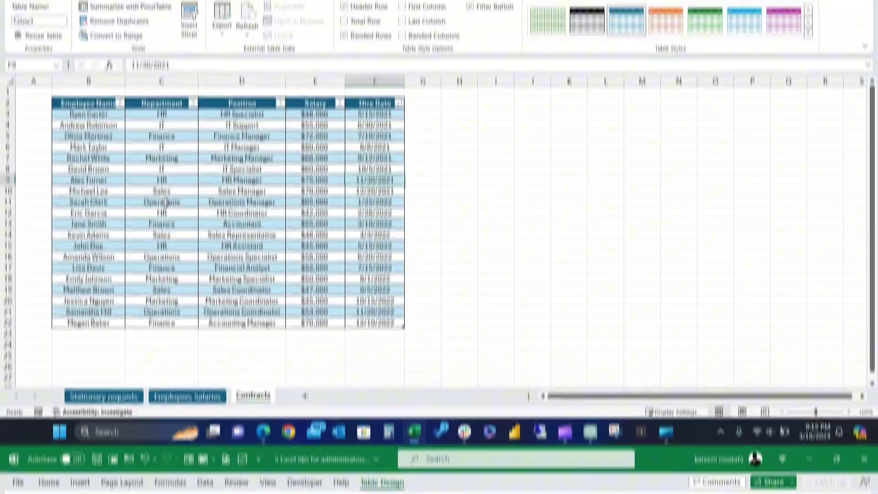
# - Filter the Department column to show only HR employees
pyautogui.click(192, 151)
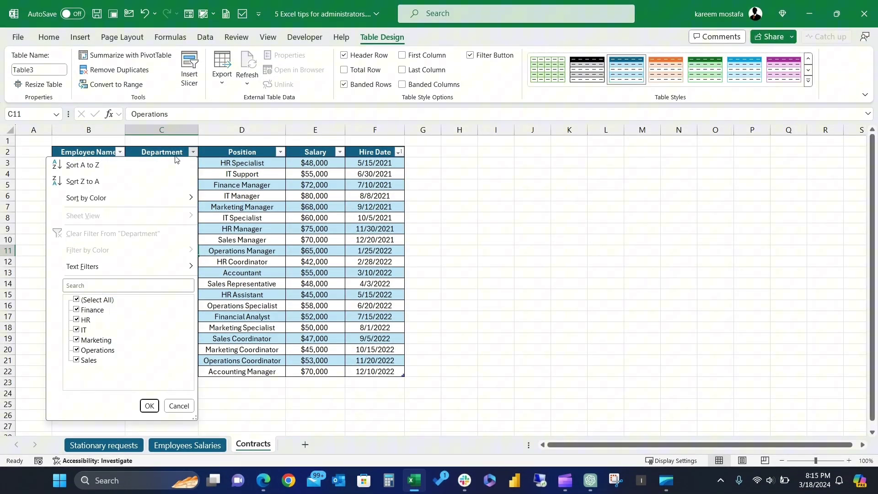
pyautogui.click(97, 300)
pyautogui.click(85, 320)
pyautogui.click(149, 406)
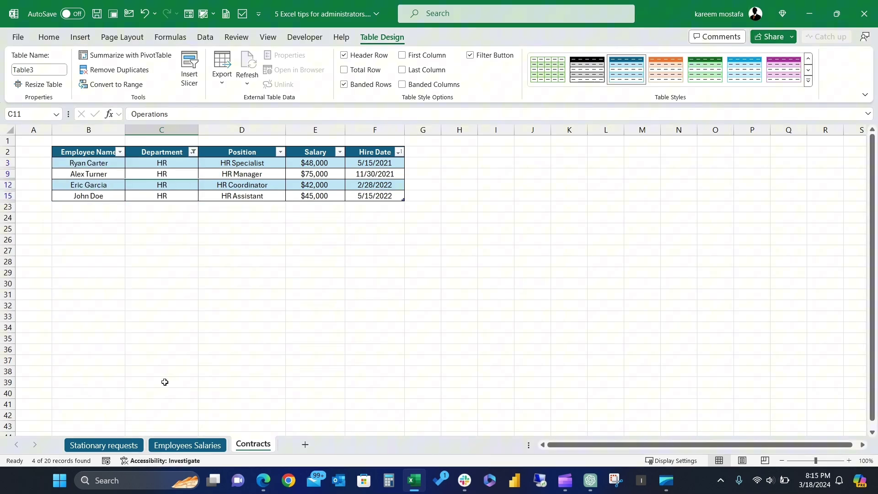
# - Change the Department filter to show only Marketing employees
pyautogui.click(194, 153)
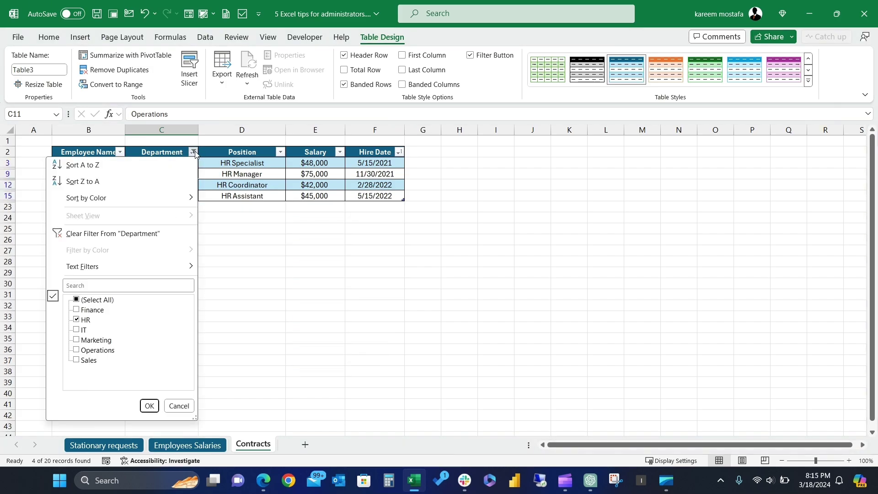
pyautogui.click(84, 321)
pyautogui.click(84, 341)
pyautogui.click(149, 406)
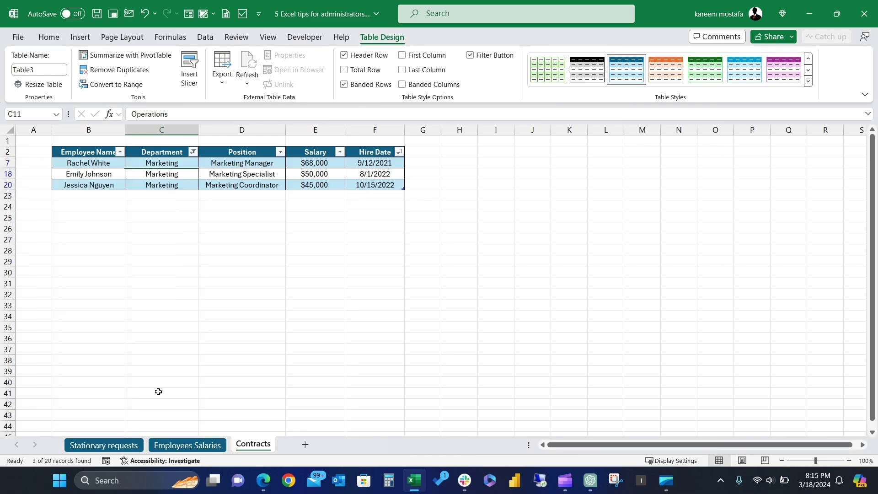
# - Clear the filter from Department so all 20 rows show again
pyautogui.click(193, 152)
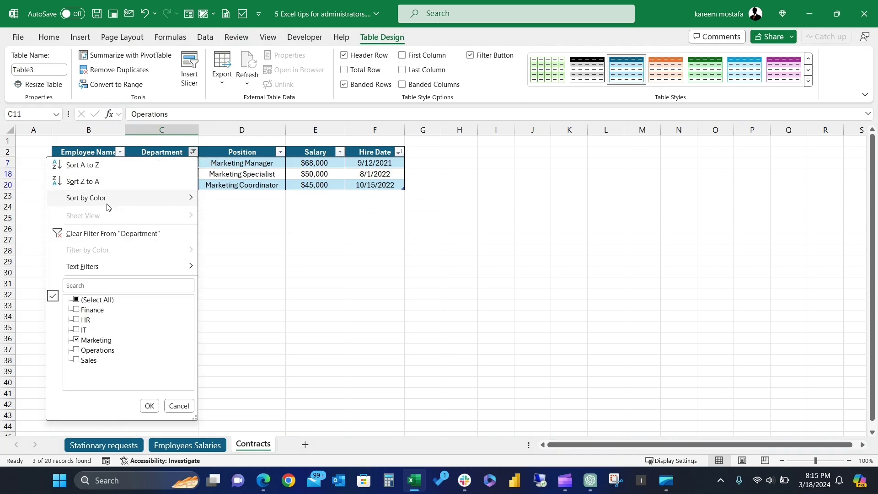
pyautogui.click(93, 240)
pyautogui.click(265, 204)
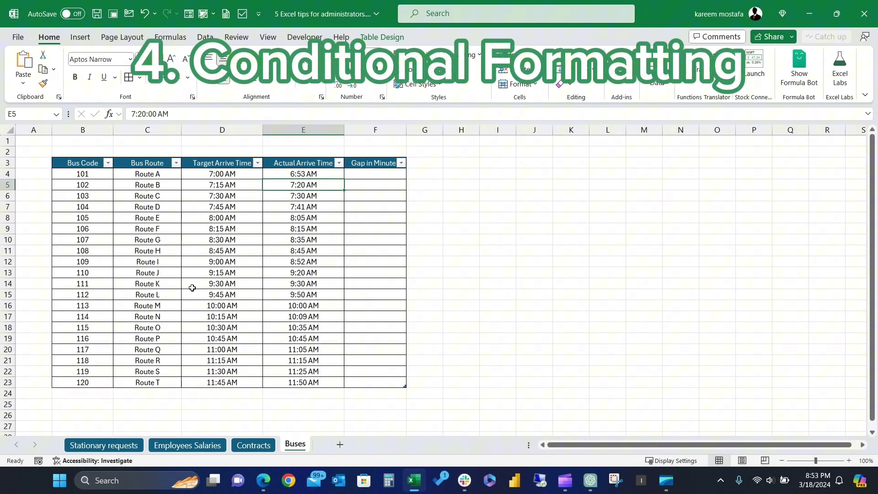
pyautogui.click(192, 288)
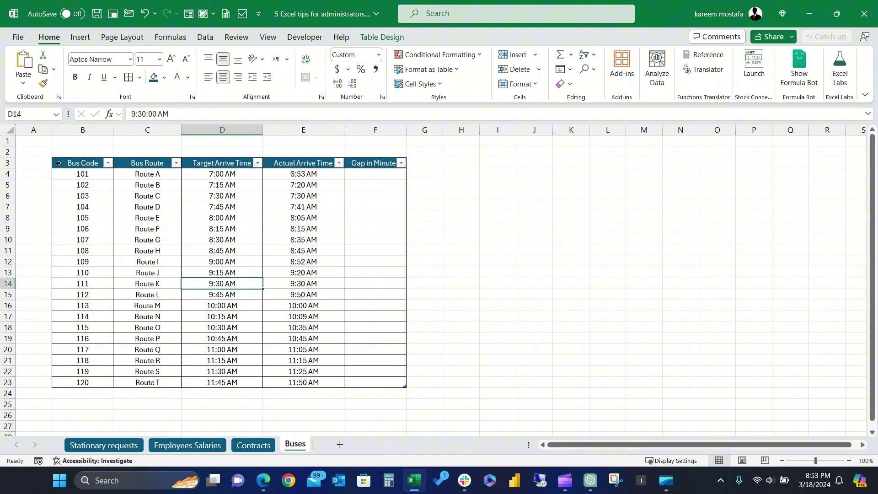
# - Review the Target, Actual and Gap in Minute columns, ending on cell F4
pyautogui.moveTo(58, 163); pyautogui.dragTo(42, 380)
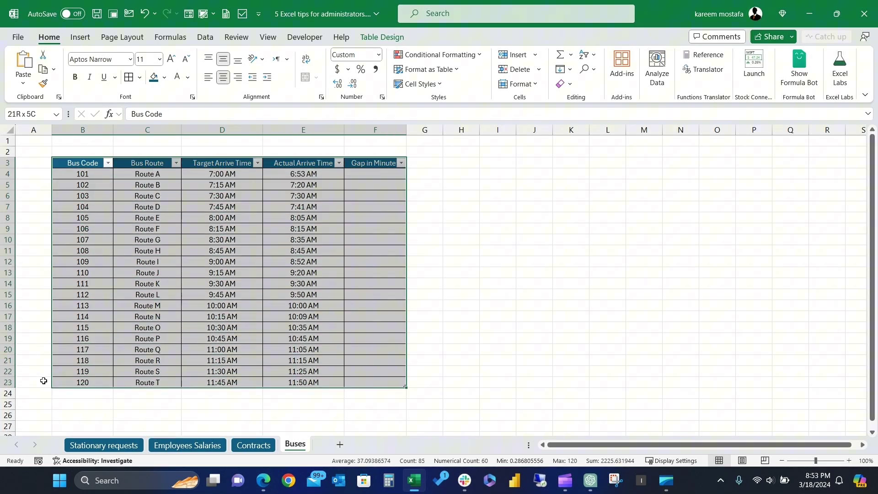
pyautogui.click(223, 194)
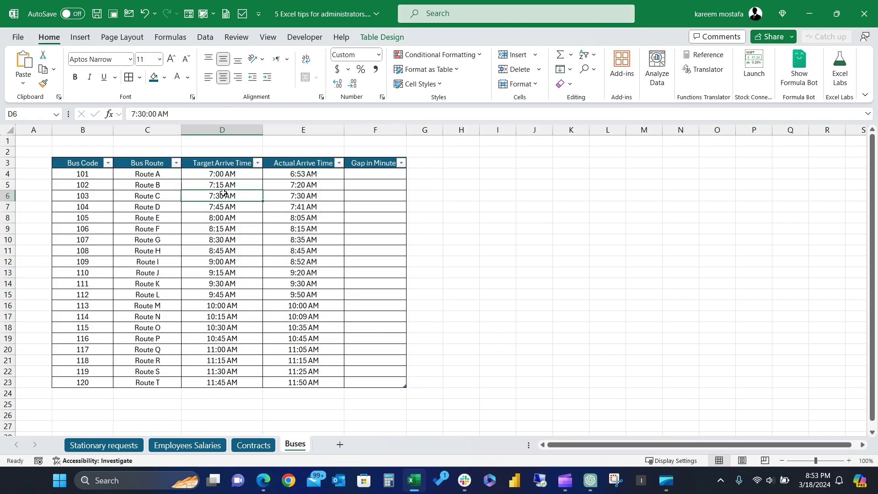
pyautogui.click(229, 160)
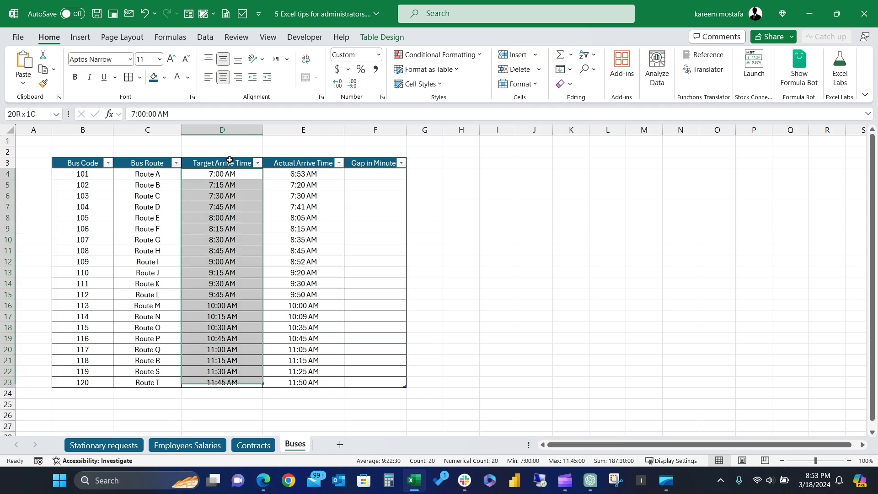
pyautogui.click(292, 158)
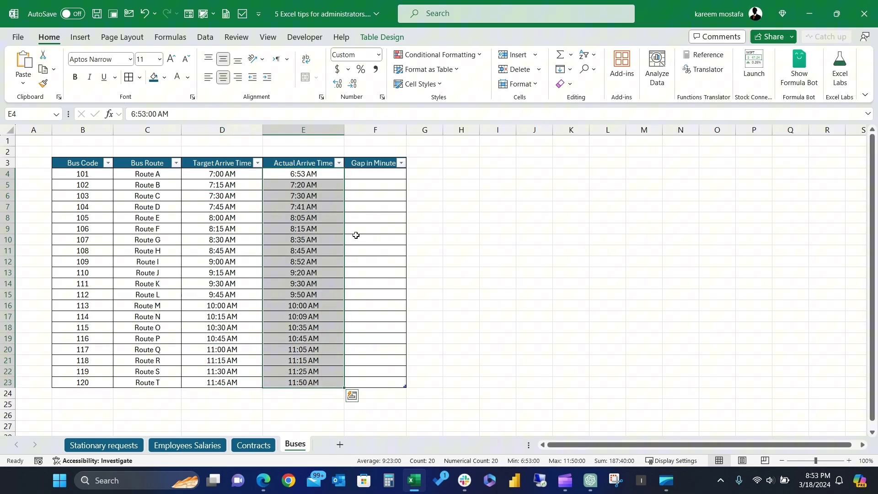
pyautogui.click(364, 174)
pyautogui.click(368, 161)
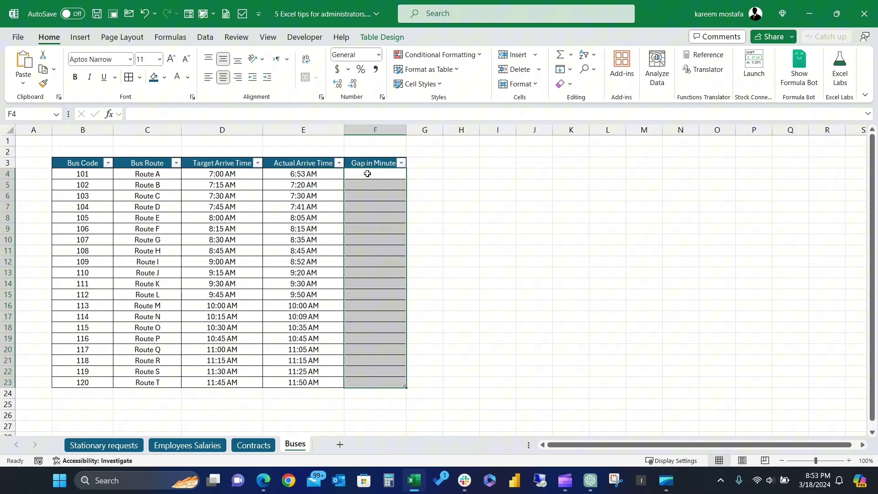
pyautogui.click(367, 174)
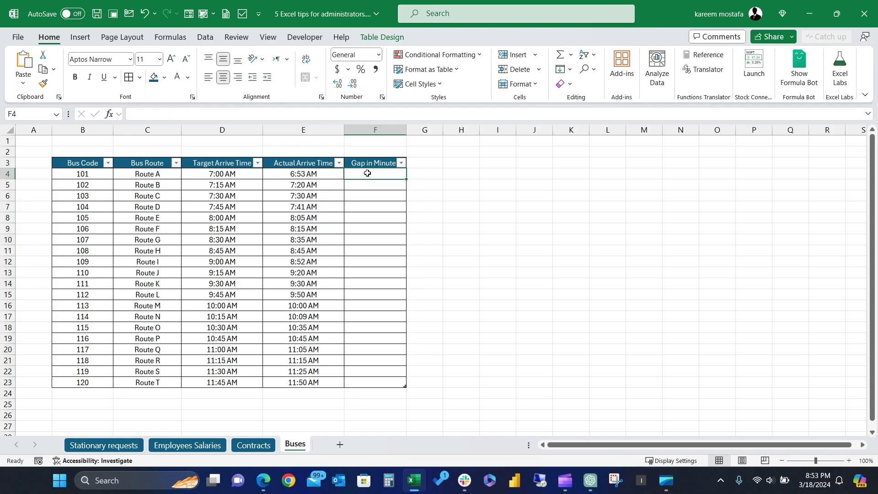
# - Enter =([@[Actual Arrive Time]]-[@[Target Arrive Time]])*24*60 in F4 to fill the gap column
pyautogui.click(177, 115)
pyautogui.write('=')
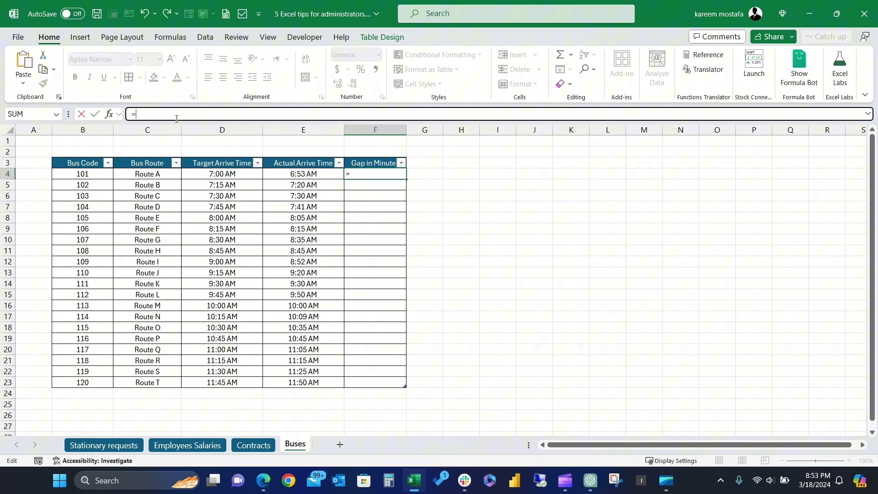
pyautogui.write('(')
pyautogui.click(301, 174)
pyautogui.write('-')
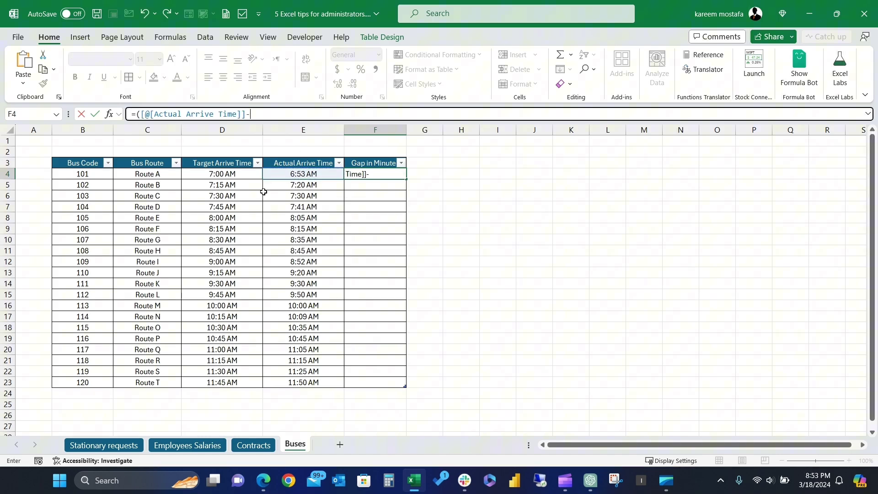
pyautogui.click(228, 176)
pyautogui.write(')')
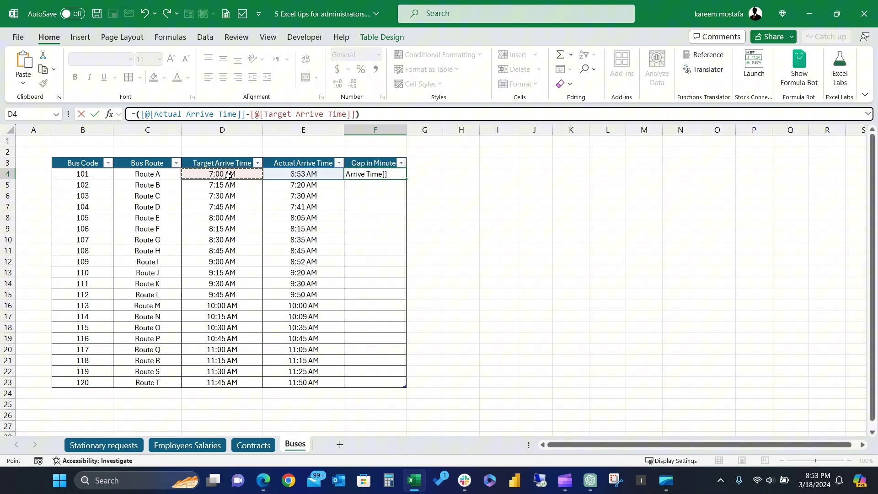
pyautogui.write('*24*')
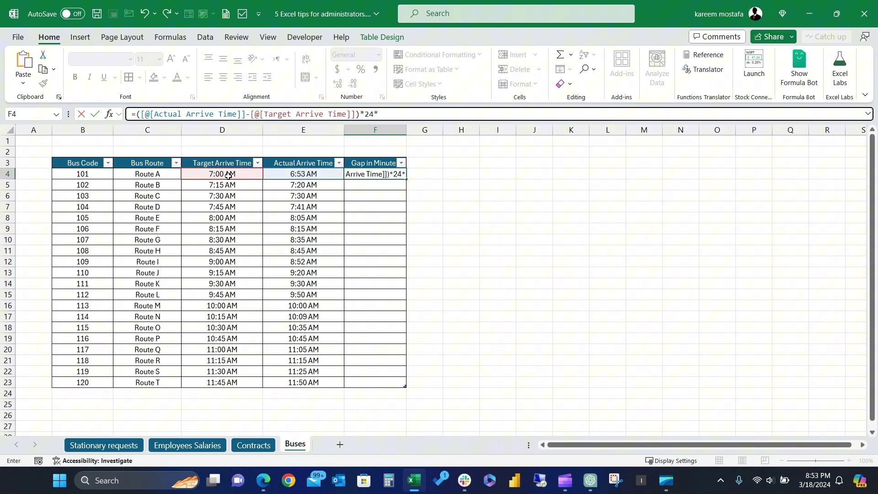
pyautogui.write('60')
pyautogui.press('Return')
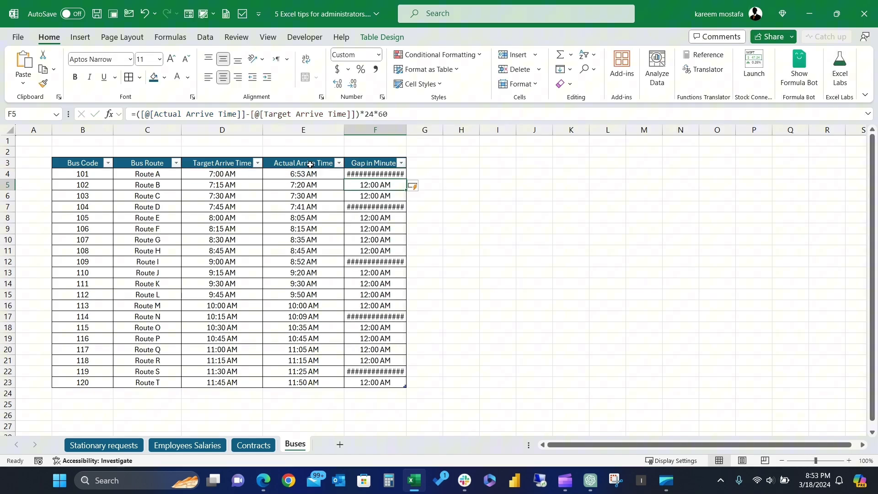
# - Format the Gap in Minute cells as General so they show plain minutes
pyautogui.click(365, 158)
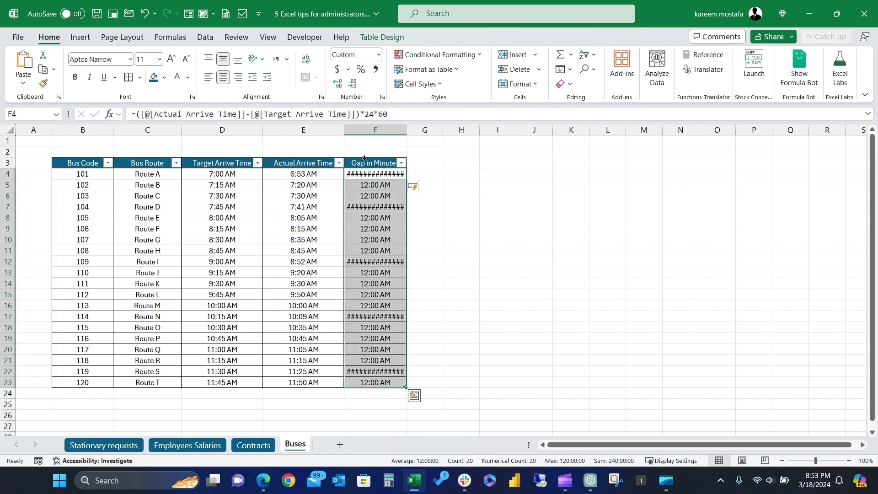
pyautogui.click(379, 54)
pyautogui.click(373, 73)
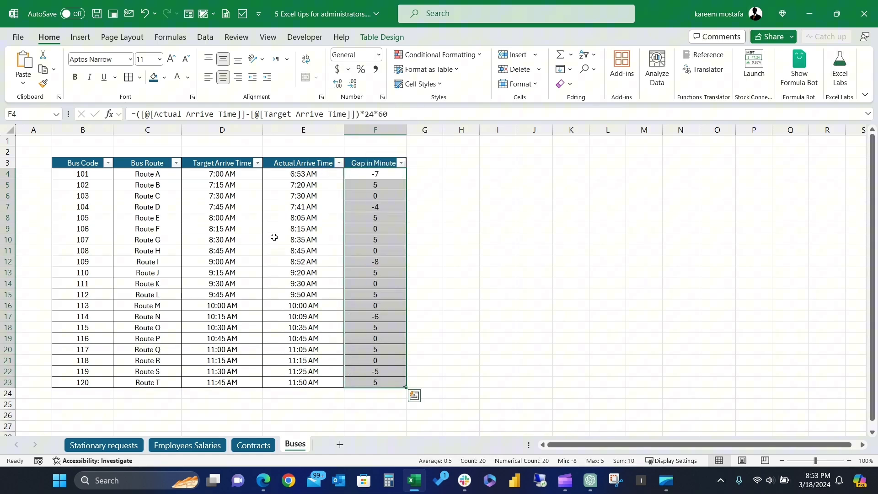
pyautogui.click(296, 233)
# - Check the gap results in F4, F5, F7, F8, F11, F12 and F15
pyautogui.click(380, 174)
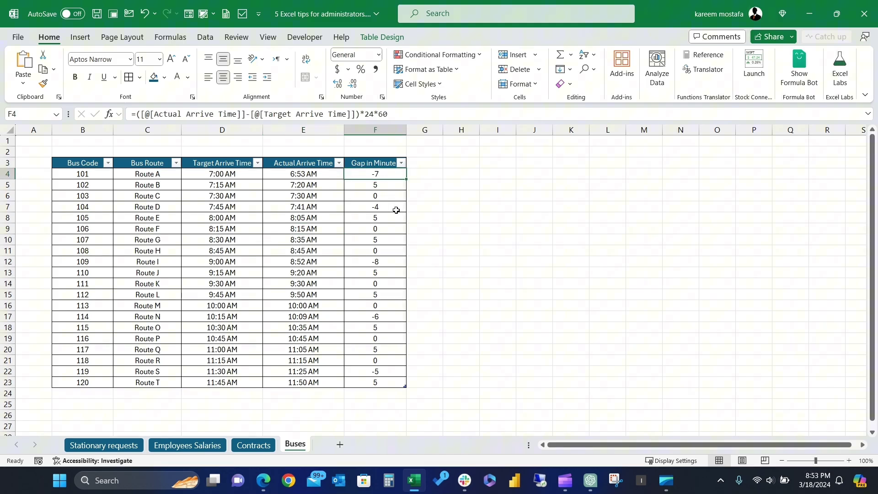
pyautogui.click(383, 203)
pyautogui.click(390, 251)
pyautogui.click(391, 260)
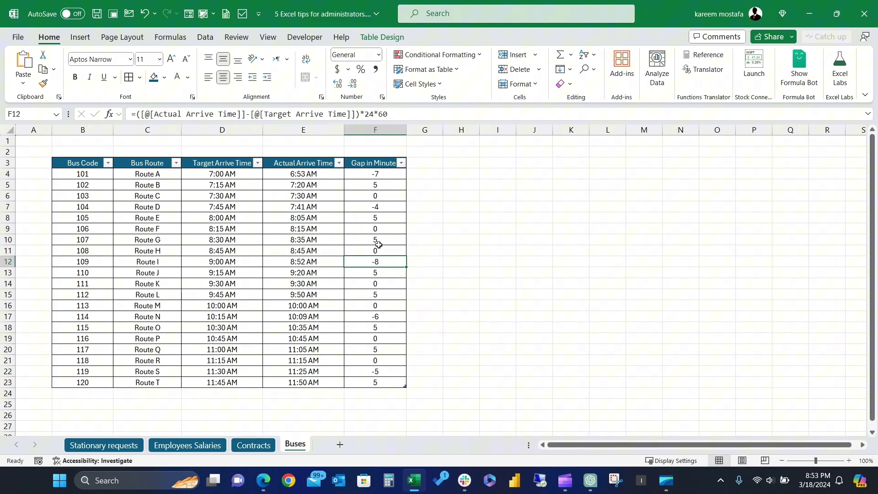
pyautogui.click(382, 186)
pyautogui.click(379, 220)
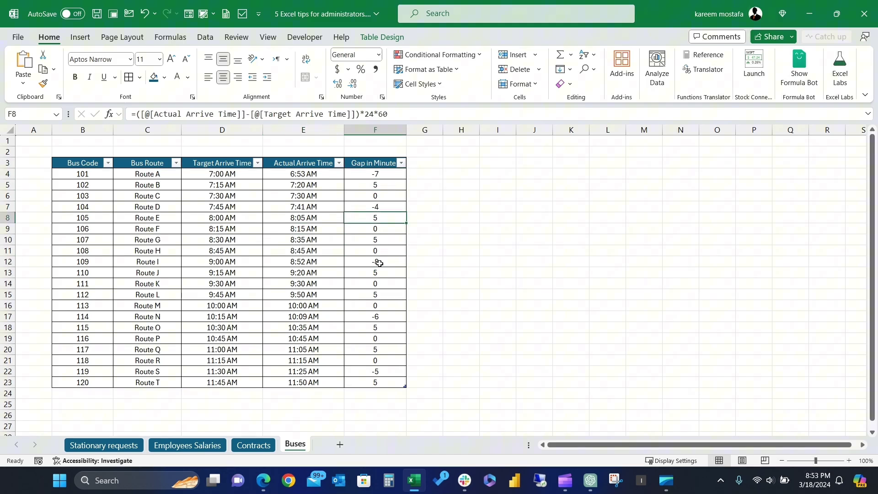
pyautogui.click(380, 294)
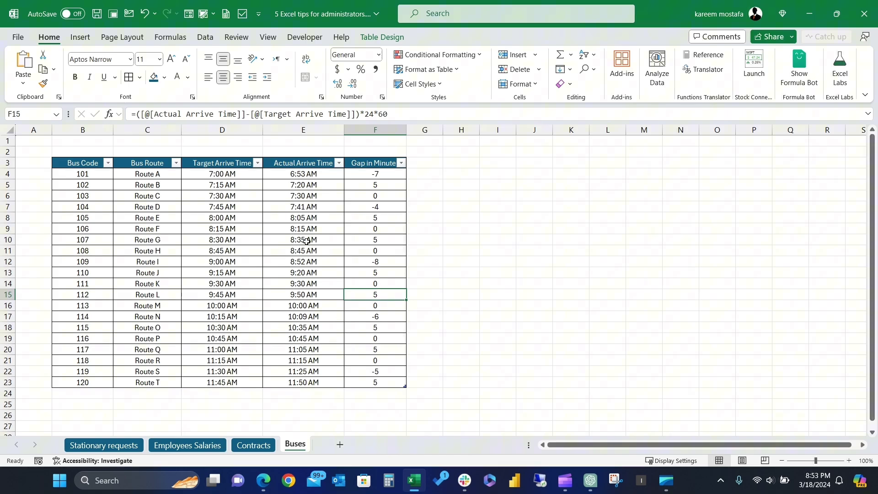
pyautogui.click(371, 158)
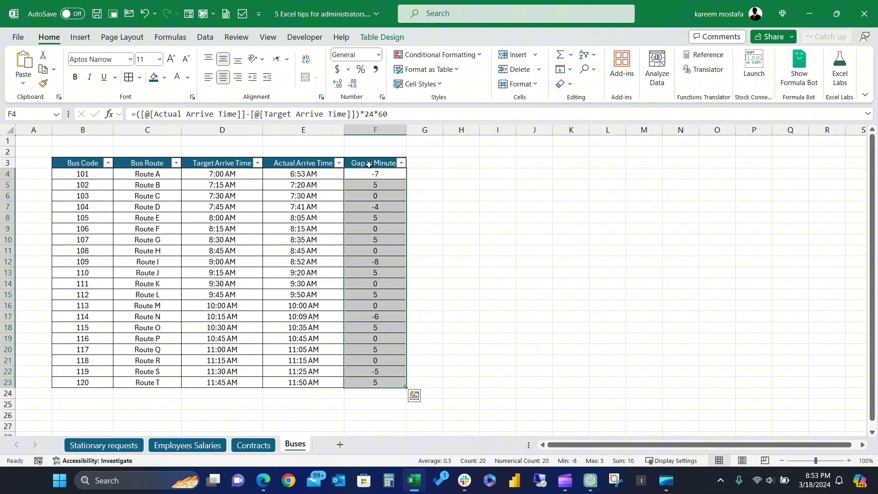
# - Highlight gaps less than 0 with green fill
pyautogui.click(437, 55)
pyautogui.moveTo(471, 80)
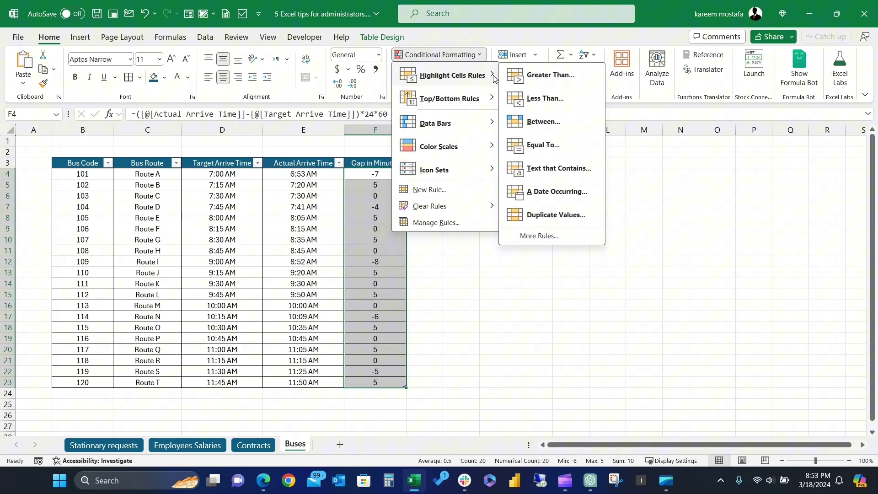
pyautogui.click(545, 99)
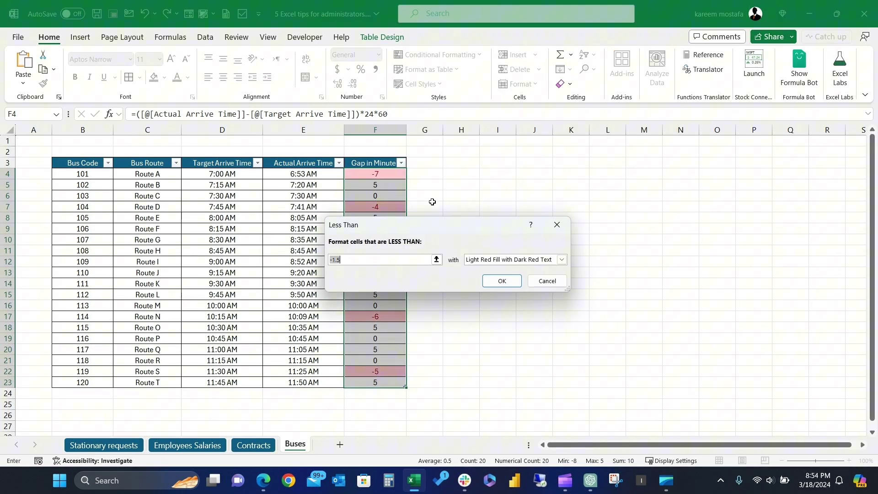
pyautogui.write('0')
pyautogui.click(562, 259)
pyautogui.click(468, 286)
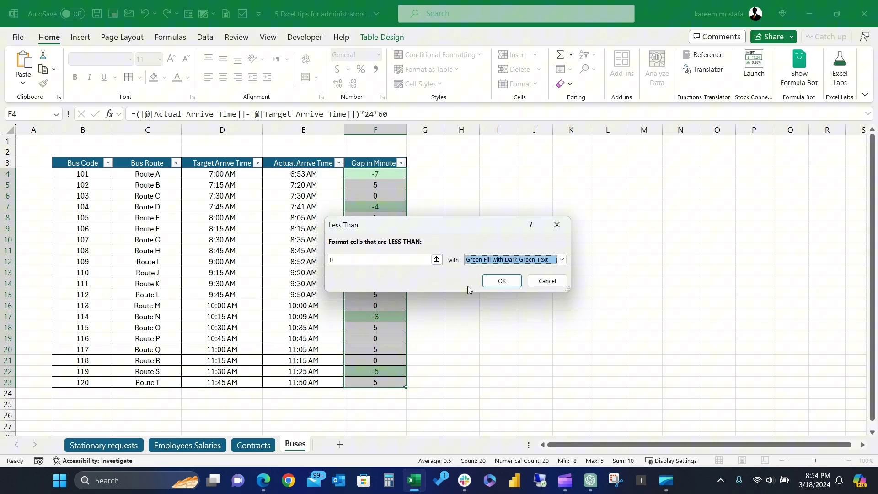
pyautogui.click(502, 281)
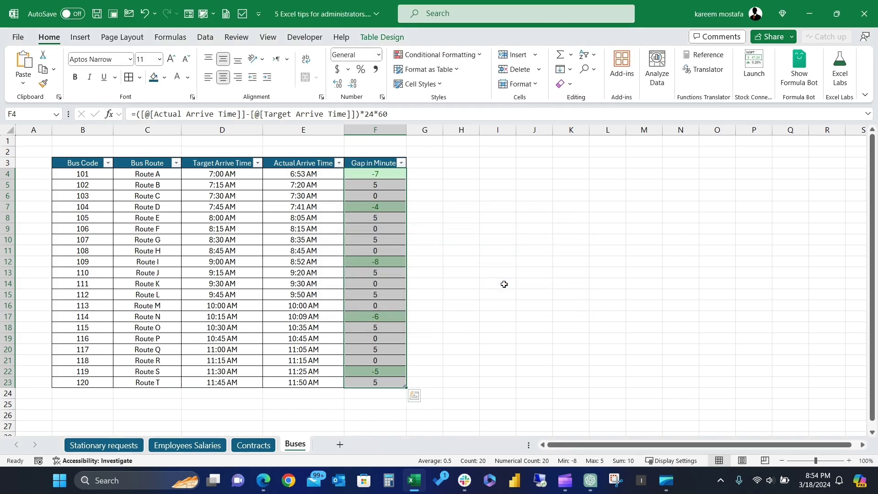
# - Highlight gaps greater than 0 with light red fill
pyautogui.click(460, 58)
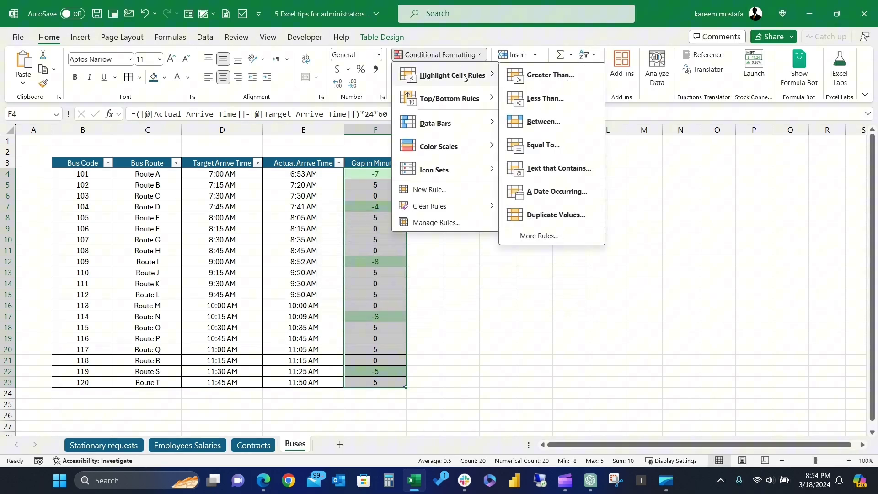
pyautogui.click(528, 82)
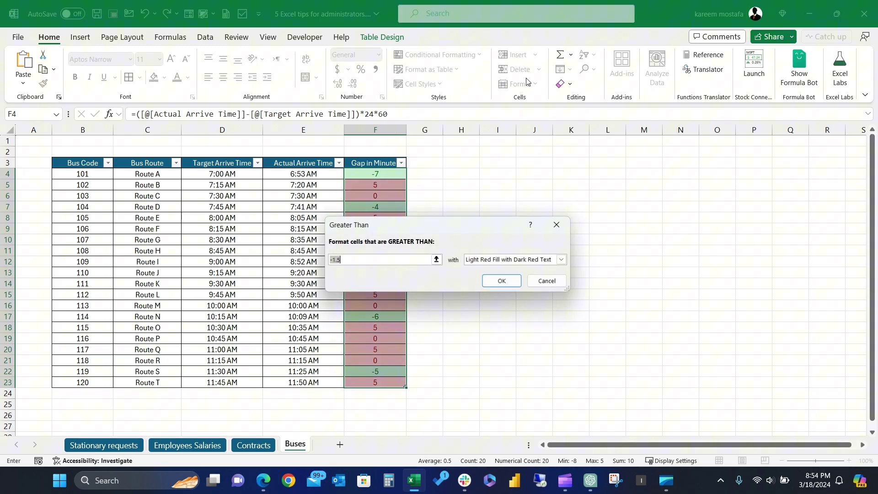
pyautogui.write('0')
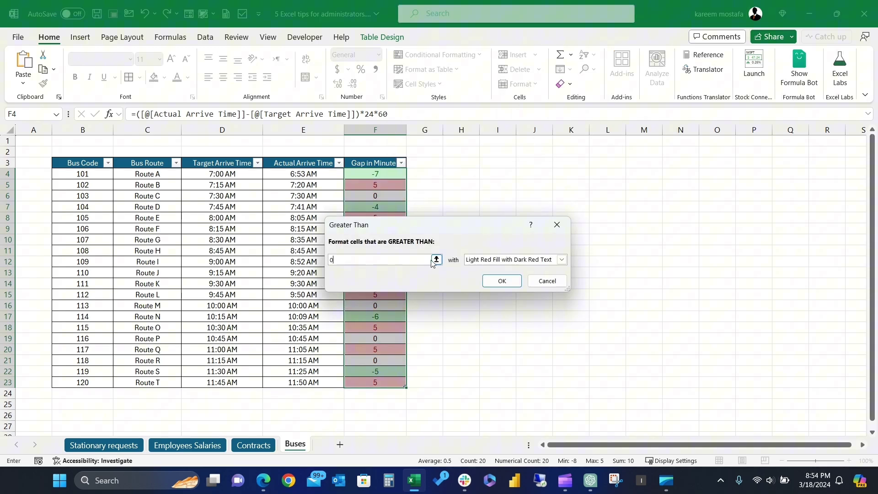
pyautogui.click(502, 281)
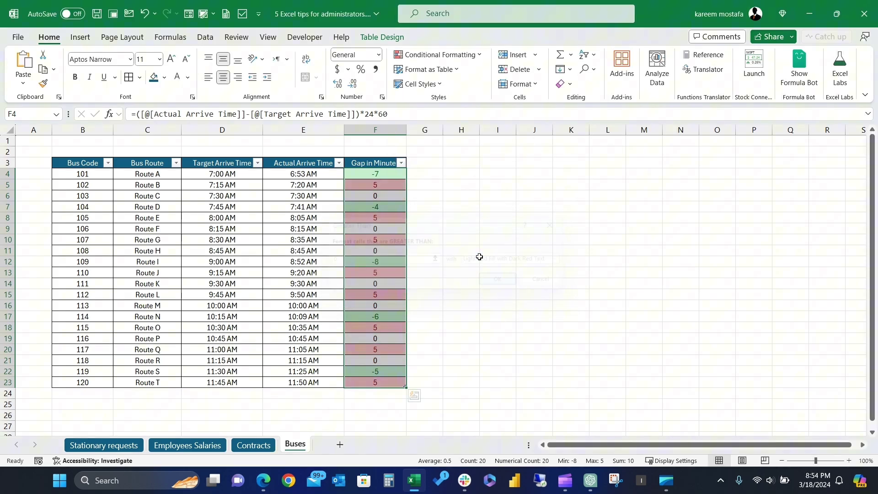
# - Label Routes B, E and G as 'Delayed' in column G
pyautogui.click(320, 217)
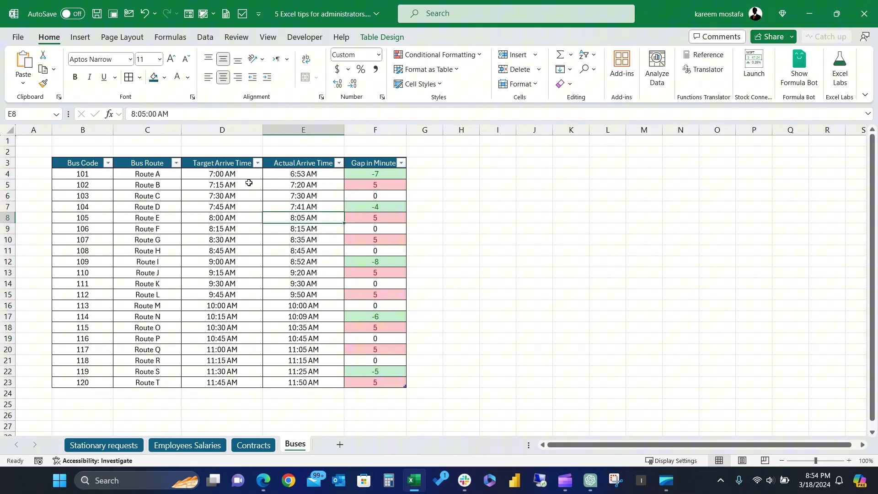
pyautogui.moveTo(218, 185); pyautogui.dragTo(355, 184)
pyautogui.click(374, 183)
pyautogui.click(417, 182)
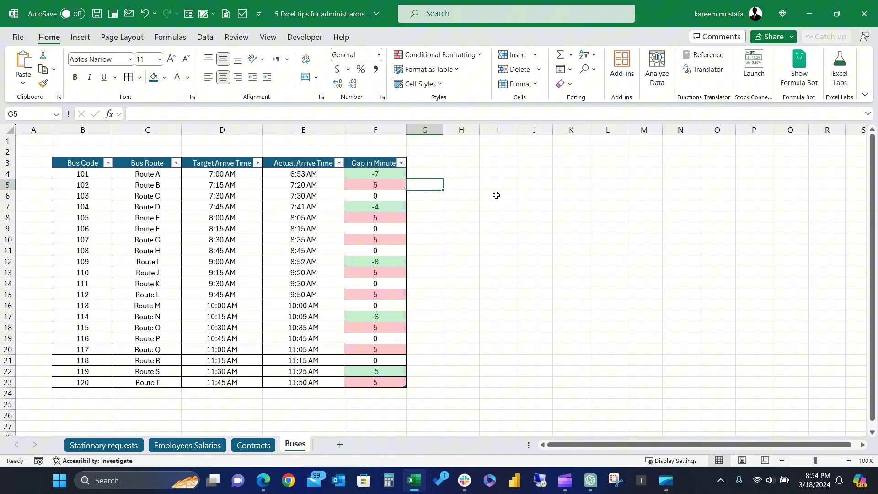
pyautogui.write('Delayed')
pyautogui.press('Return')
pyautogui.press('Return')
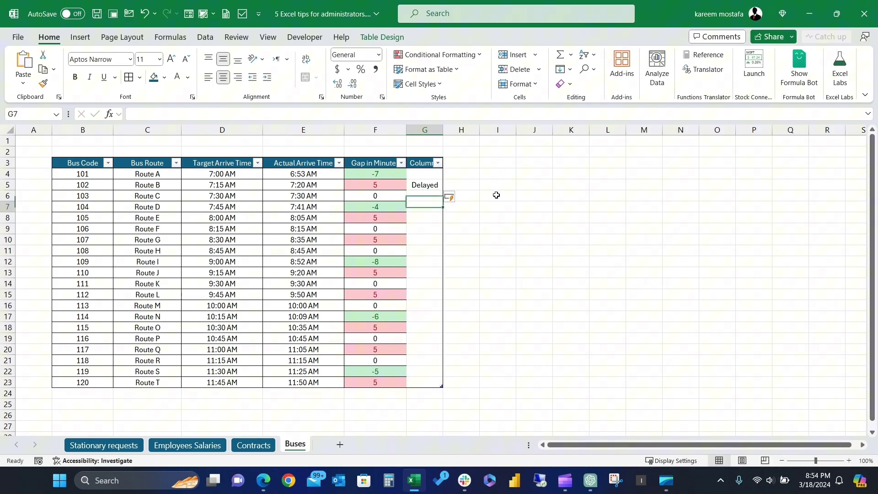
pyautogui.press('Return')
pyautogui.write('Delayed')
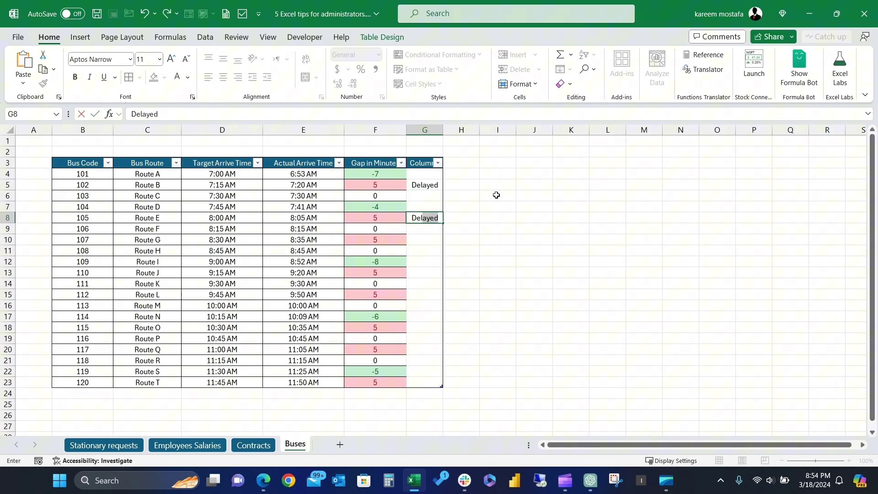
pyautogui.press('Return')
pyautogui.press('Return')
pyautogui.write('Delayed')
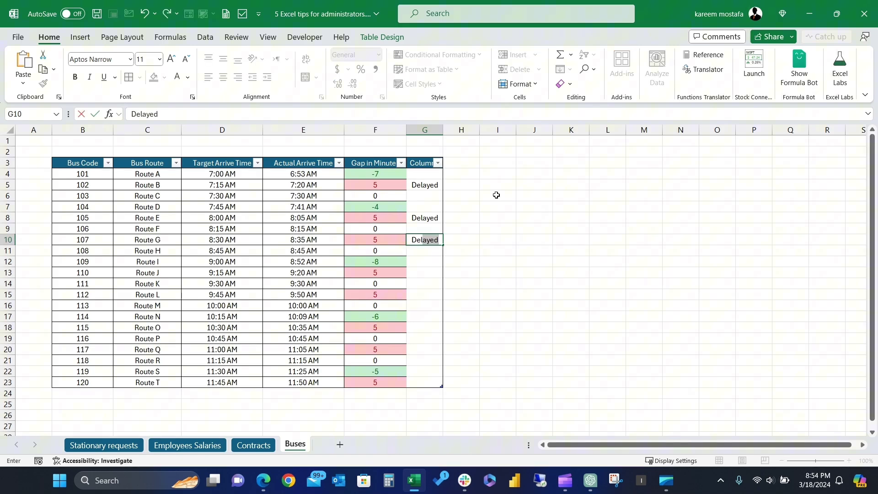
pyautogui.press('Return')
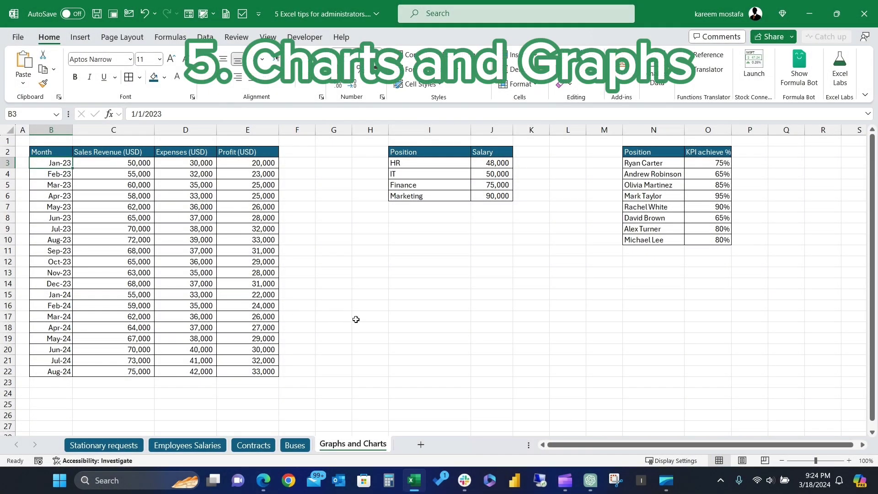
pyautogui.click(364, 322)
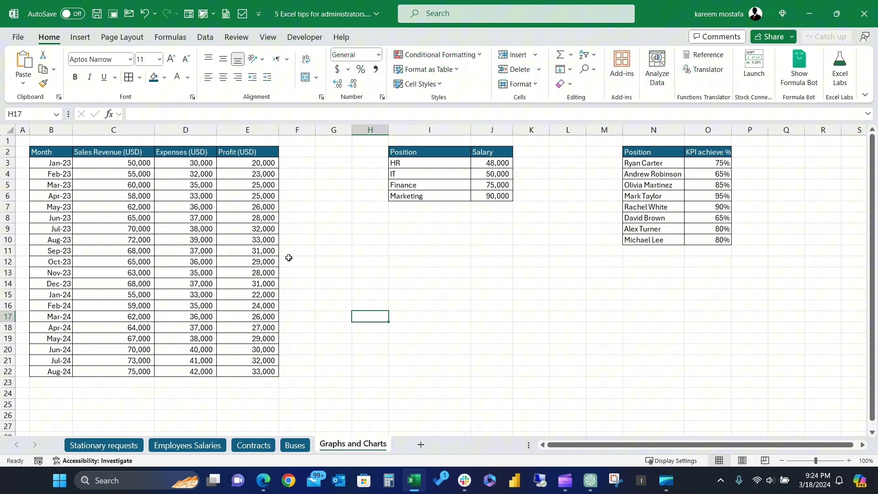
pyautogui.click(197, 174)
pyautogui.click(455, 174)
pyautogui.click(650, 183)
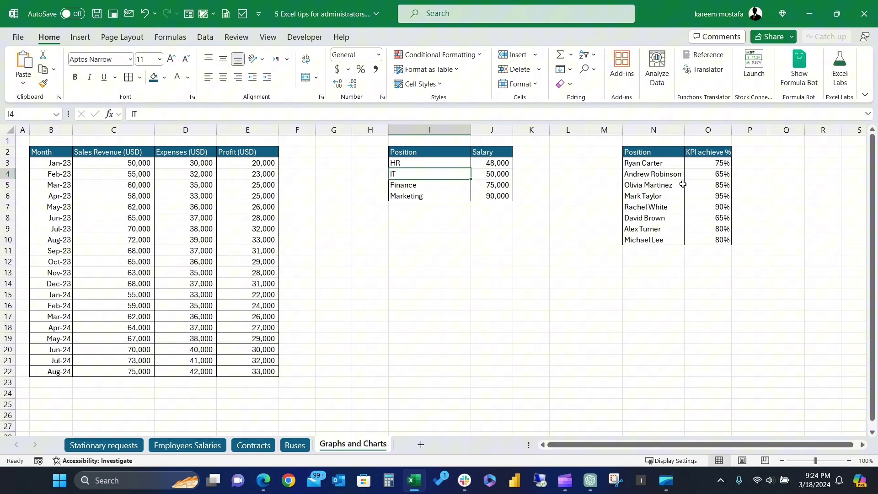
pyautogui.click(91, 247)
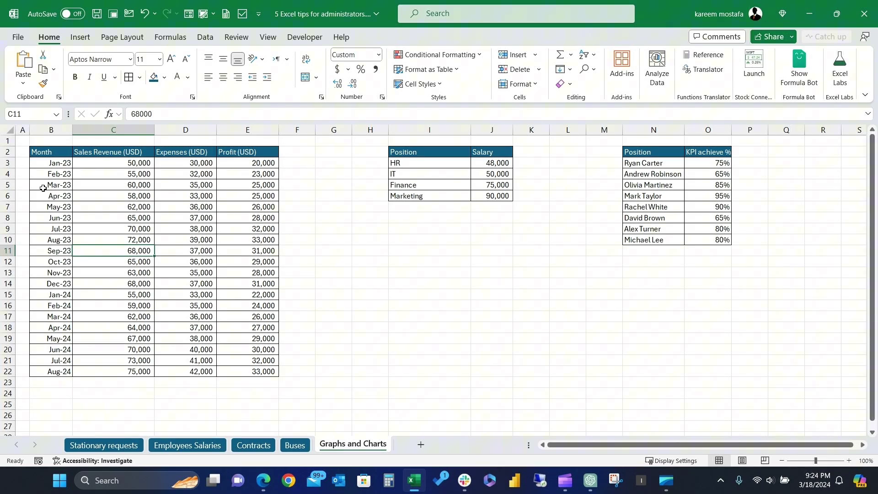
pyautogui.moveTo(41, 149); pyautogui.dragTo(260, 372)
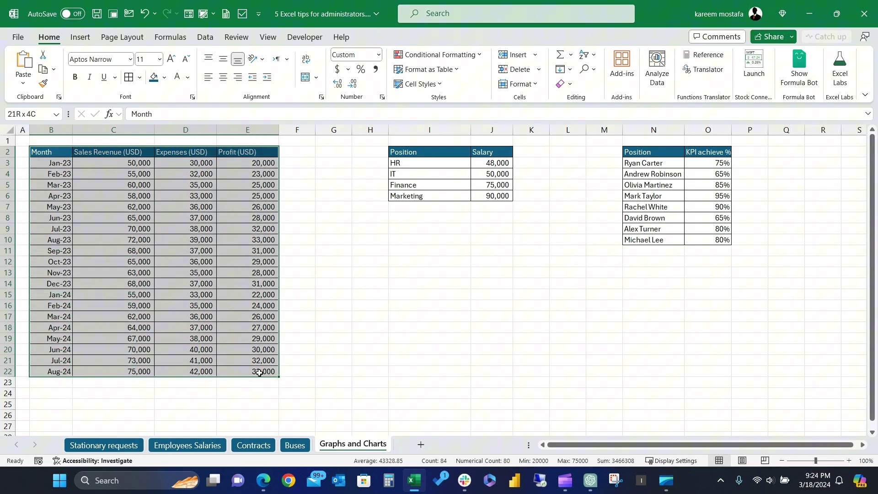
pyautogui.click(112, 286)
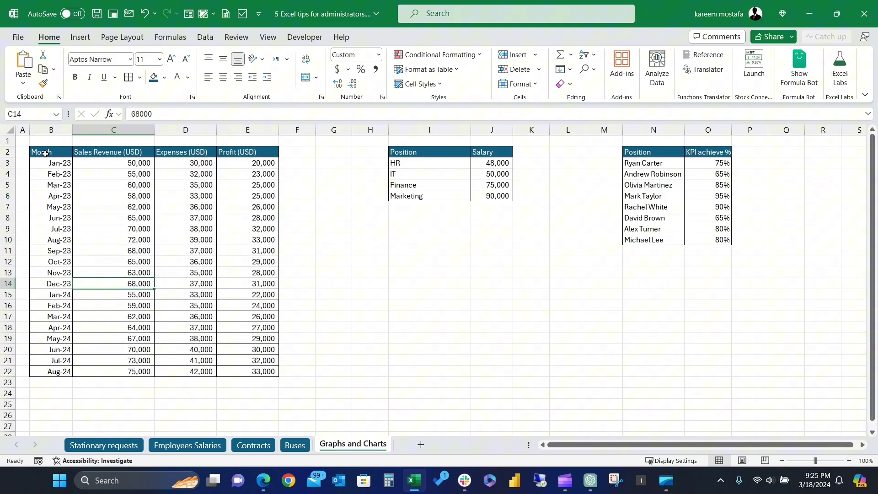
# - Insert a 2-D line chart of sales revenue from B2:C22 and move it below the table
pyautogui.moveTo(50, 152); pyautogui.dragTo(120, 373)
pyautogui.click(80, 36)
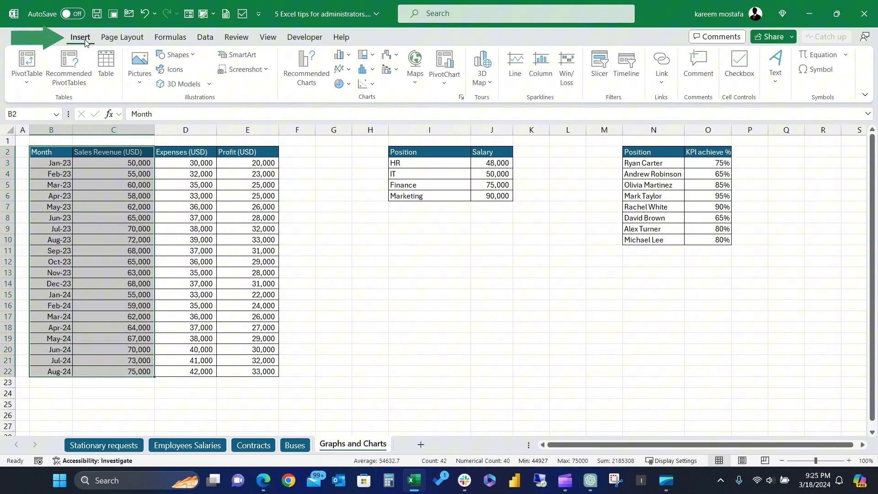
pyautogui.click(344, 69)
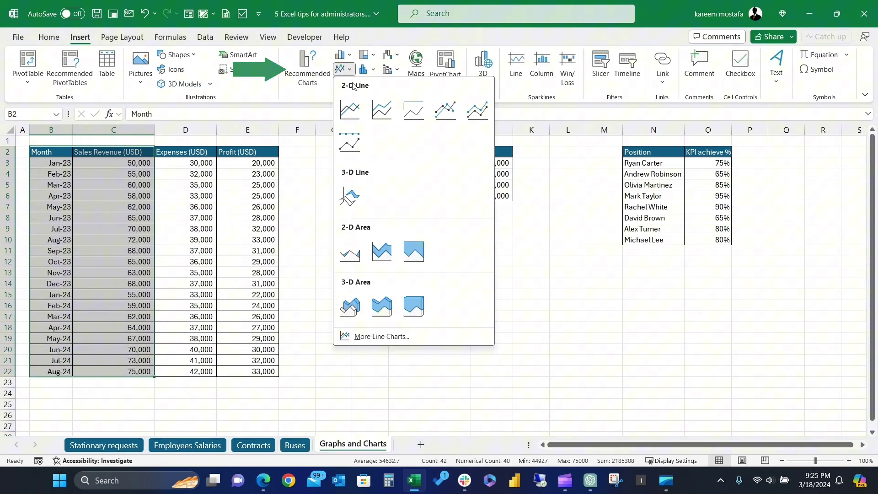
pyautogui.click(350, 110)
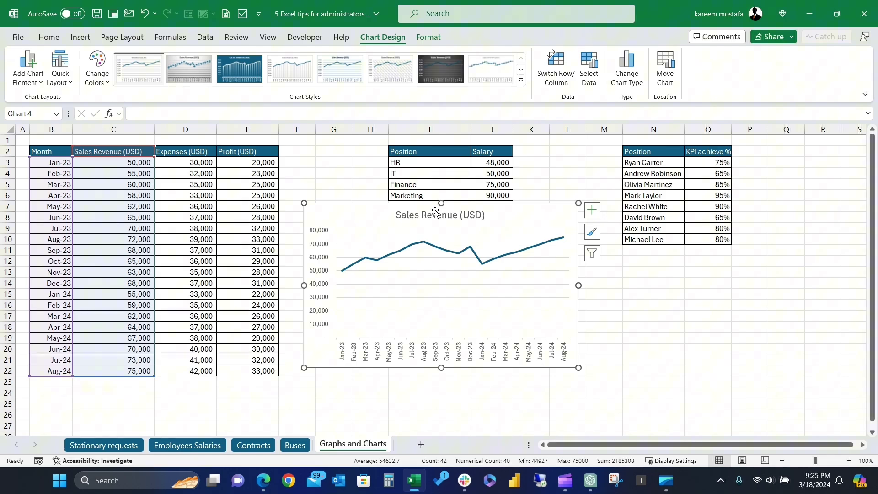
pyautogui.moveTo(433, 208); pyautogui.dragTo(151, 273)
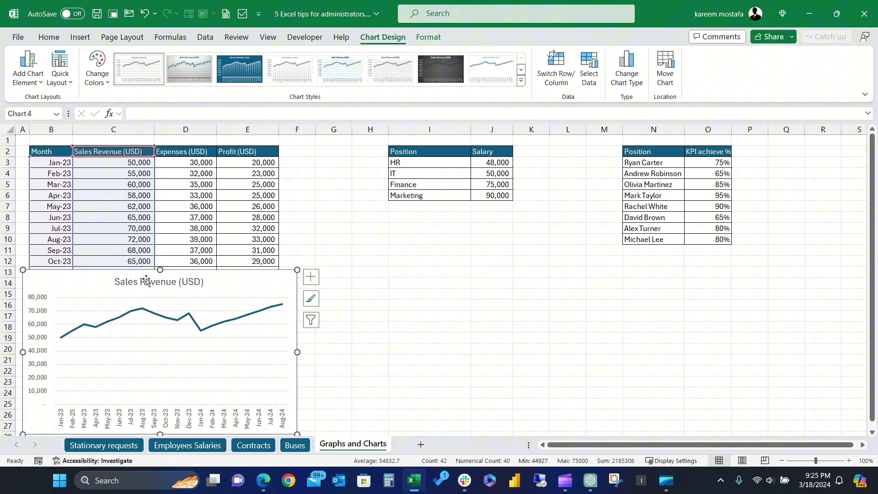
pyautogui.moveTo(156, 188); pyautogui.dragTo(129, 197)
# - Add data labels to the sales line and decrease their font size
pyautogui.click(311, 277)
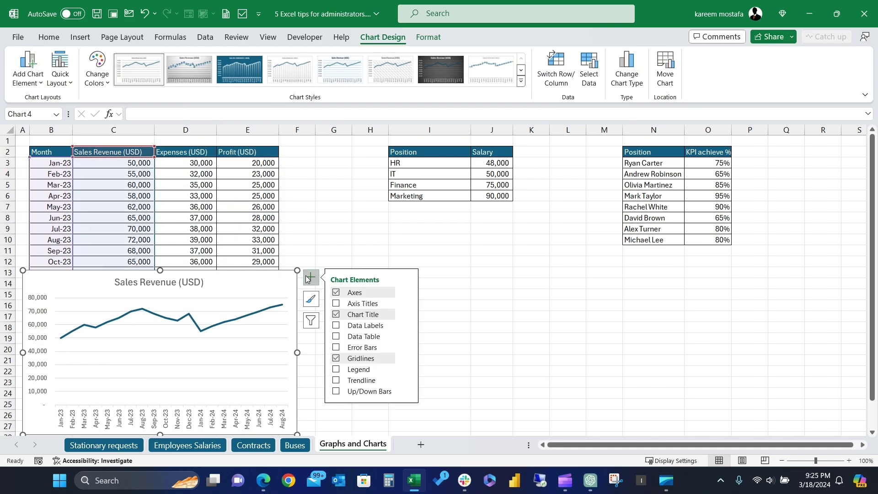
pyautogui.click(336, 325)
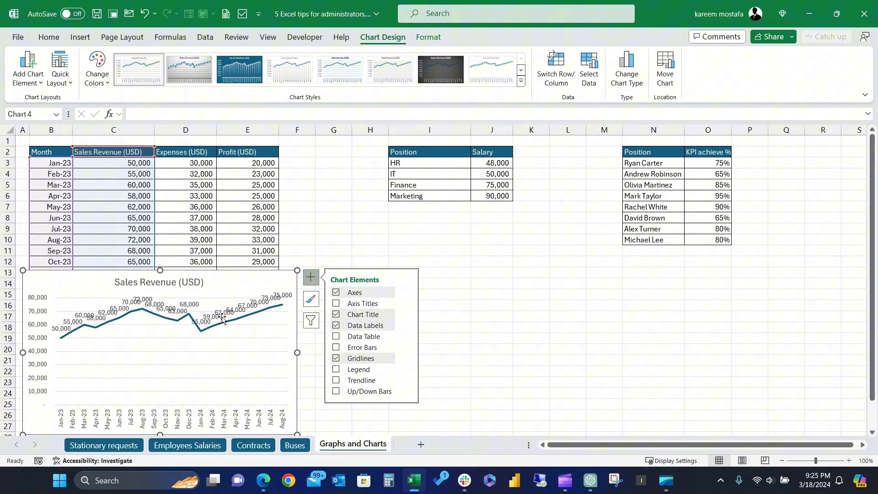
pyautogui.click(223, 319)
pyautogui.click(63, 40)
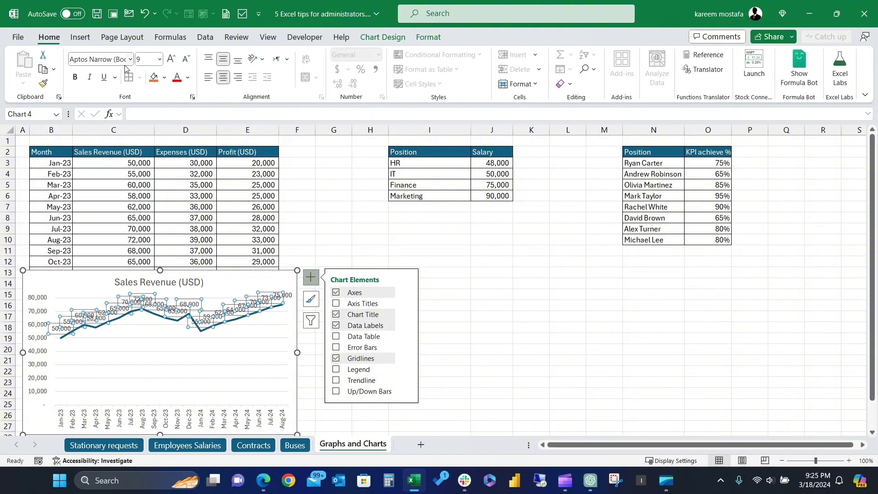
pyautogui.click(188, 64)
pyautogui.click(318, 423)
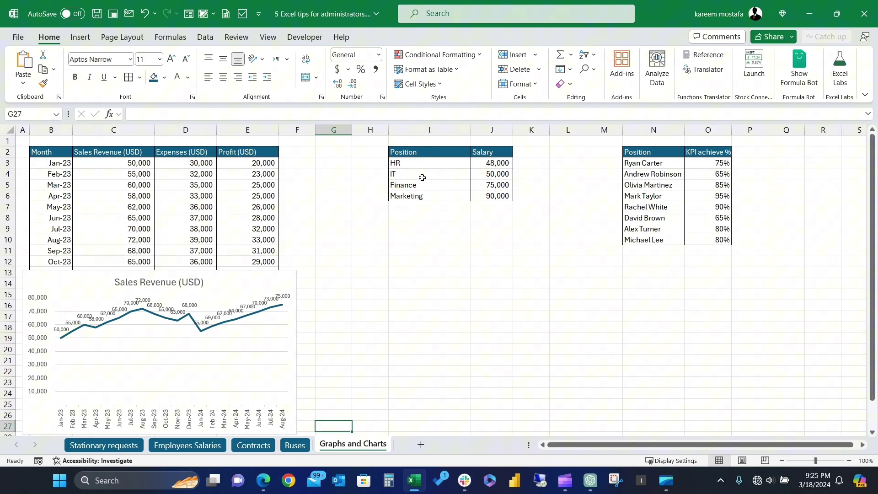
# - Insert a 2-D pie chart of salary by position from I2:J6 and move it below the table
pyautogui.moveTo(419, 151); pyautogui.dragTo(481, 197)
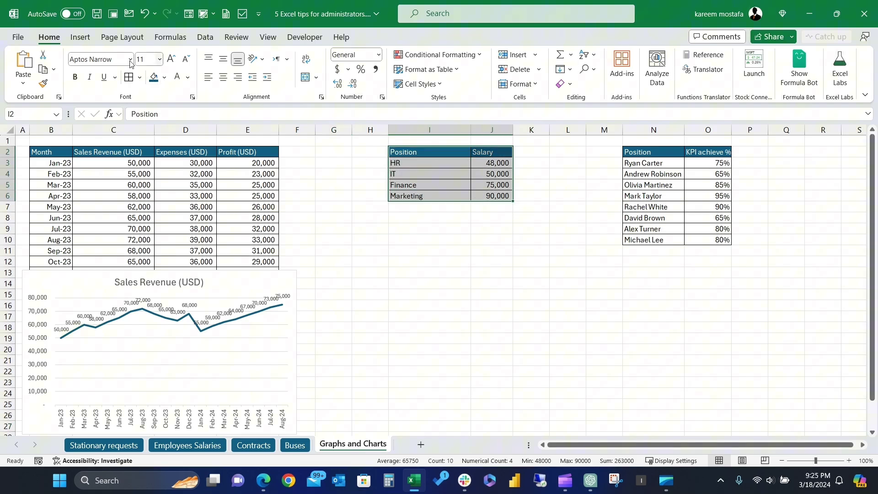
pyautogui.click(80, 36)
pyautogui.click(341, 83)
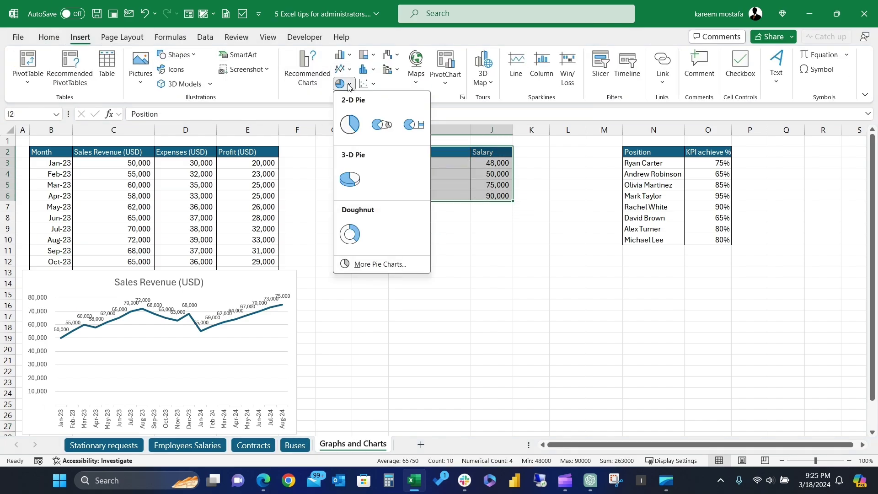
pyautogui.click(349, 125)
pyautogui.moveTo(414, 209); pyautogui.dragTo(425, 269)
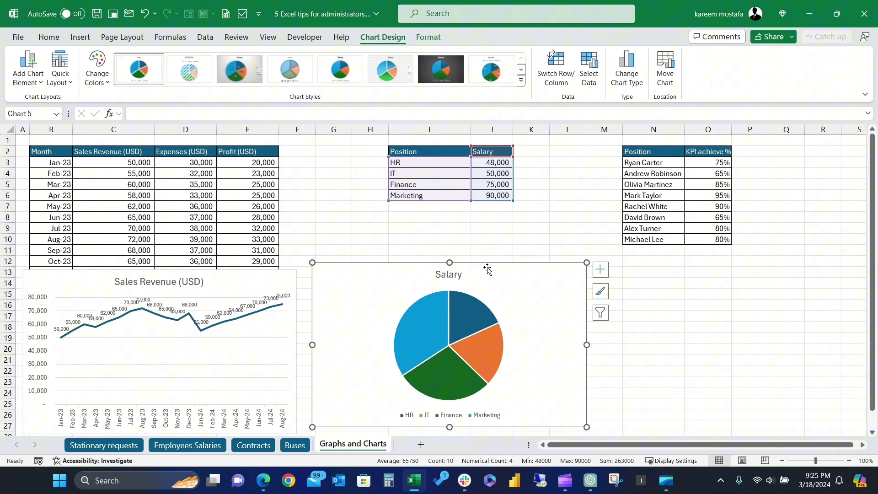
# - Add Outside End data labels showing each slice's percentage
pyautogui.click(600, 270)
pyautogui.moveTo(690, 298)
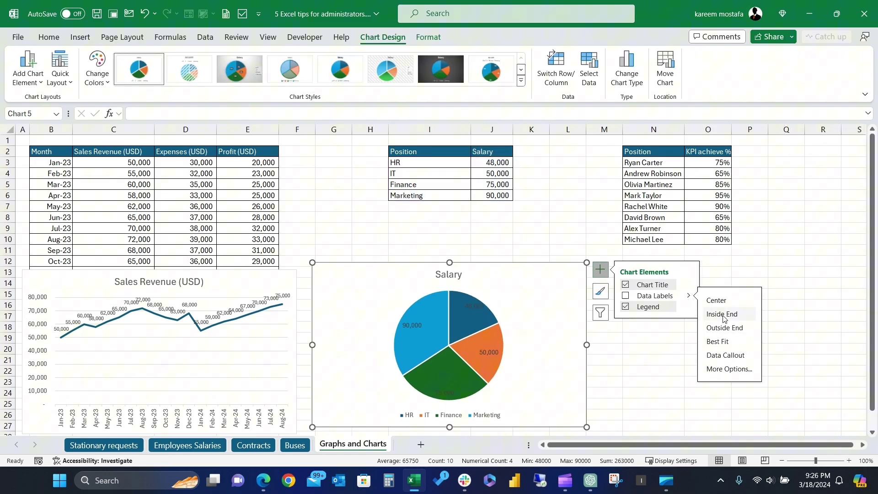
pyautogui.click(716, 356)
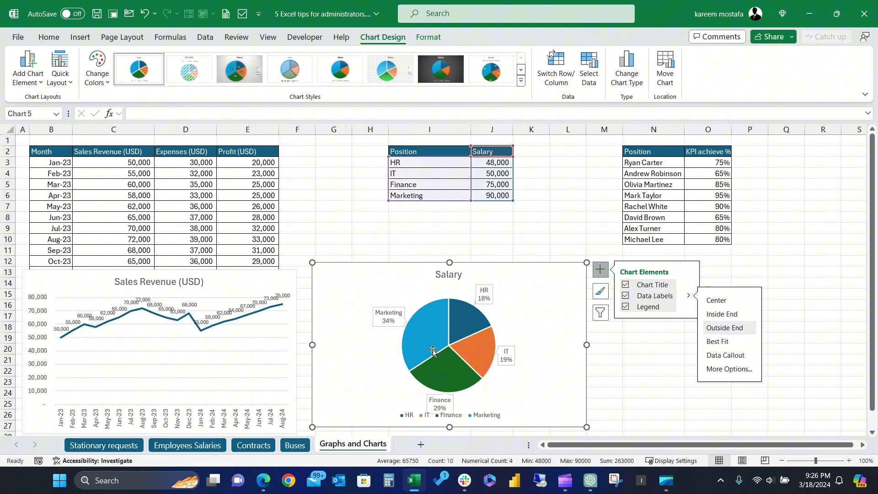
pyautogui.click(494, 239)
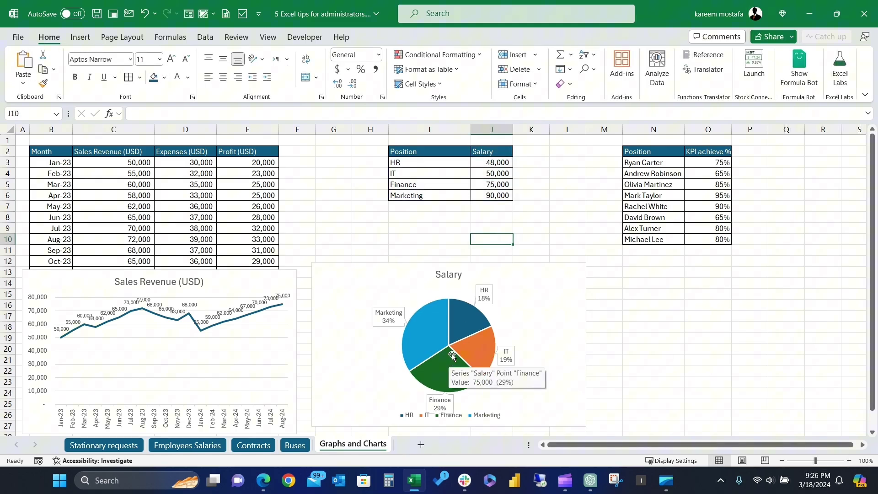
pyautogui.moveTo(645, 151); pyautogui.dragTo(708, 239)
# - Insert a clustered column chart of KPI achieve % and move it to the lower right
pyautogui.click(80, 37)
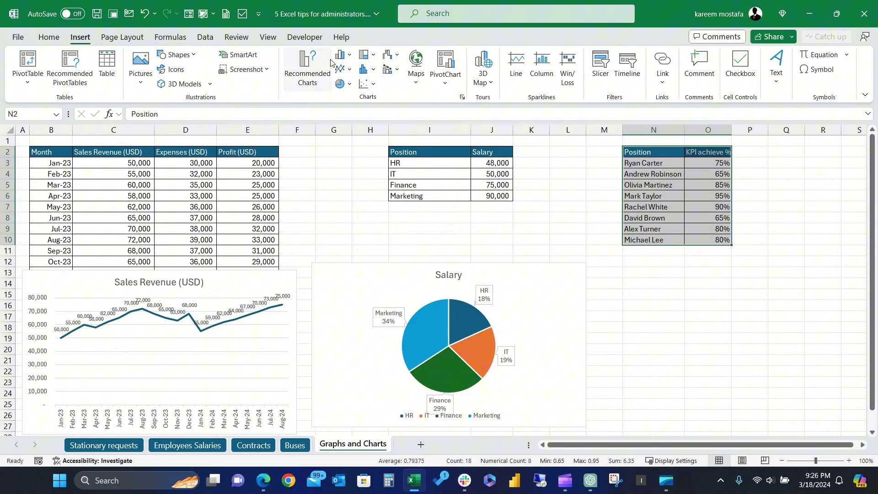
pyautogui.click(344, 54)
pyautogui.click(357, 100)
pyautogui.moveTo(390, 205); pyautogui.dragTo(673, 265)
pyautogui.click(674, 265)
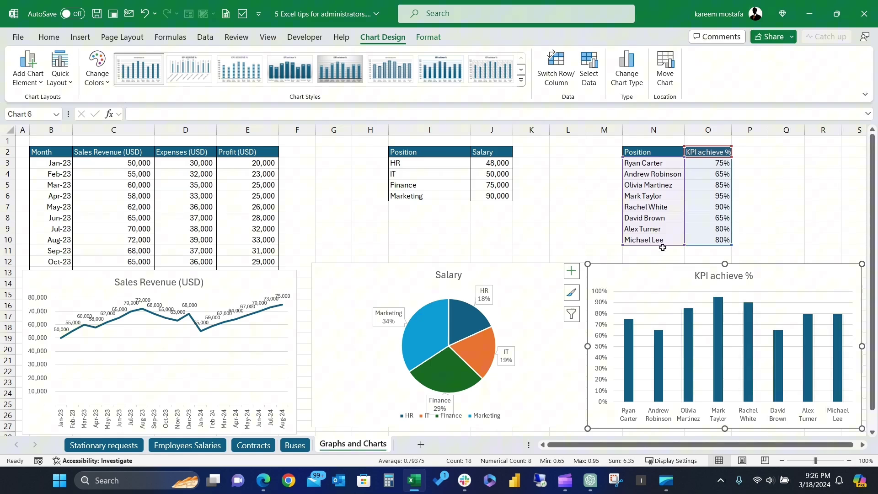
pyautogui.click(718, 184)
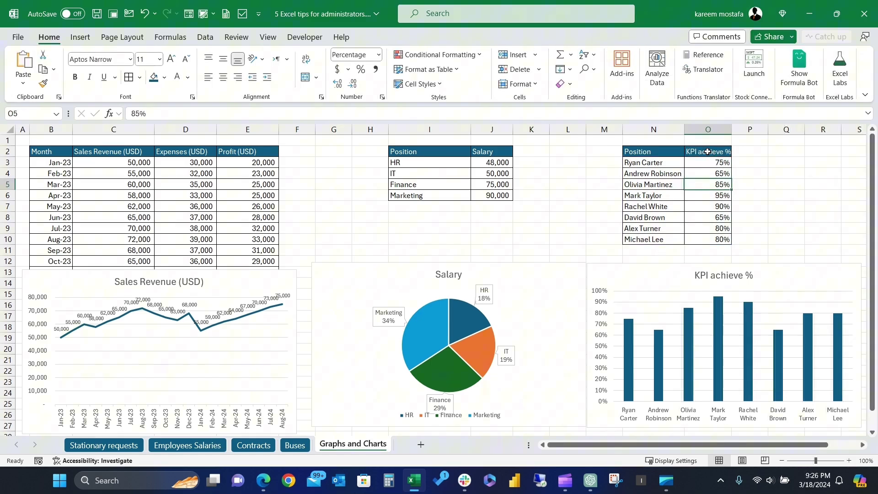
# - Sort the KPI table from largest to smallest KPI, expanding the selection to include names
pyautogui.moveTo(708, 152)
pyautogui.mouseDown()
pyautogui.moveTo(707, 238)
pyautogui.moveTo(700, 165)
pyautogui.mouseUp()
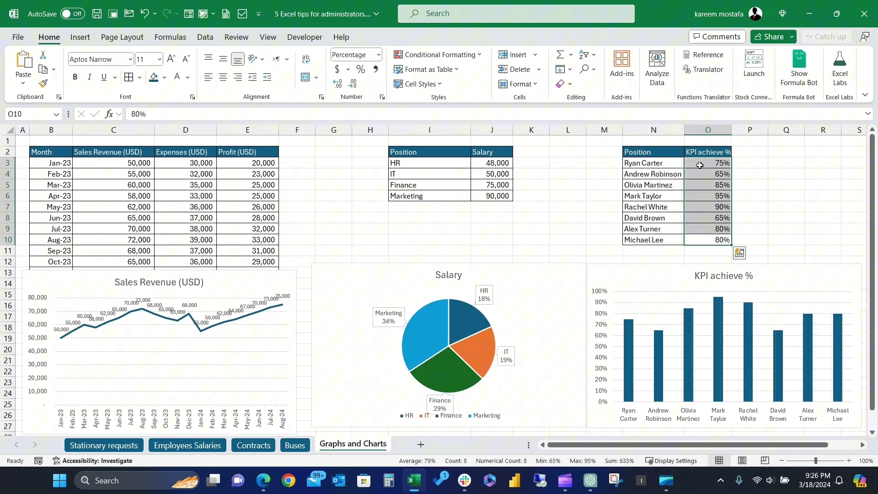
pyautogui.rightClick(700, 165)
pyautogui.moveTo(729, 297)
pyautogui.click(595, 319)
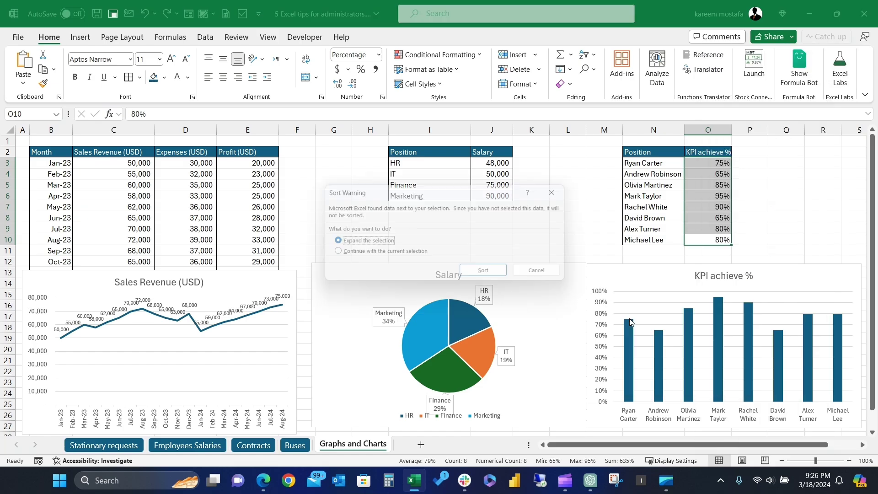
pyautogui.click(490, 275)
pyautogui.click(658, 241)
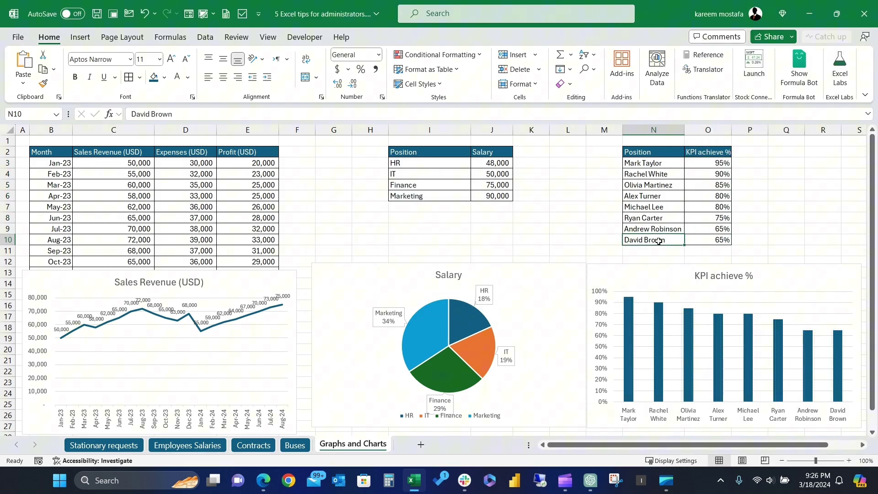
# - Add data labels to each KPI column
pyautogui.click(835, 280)
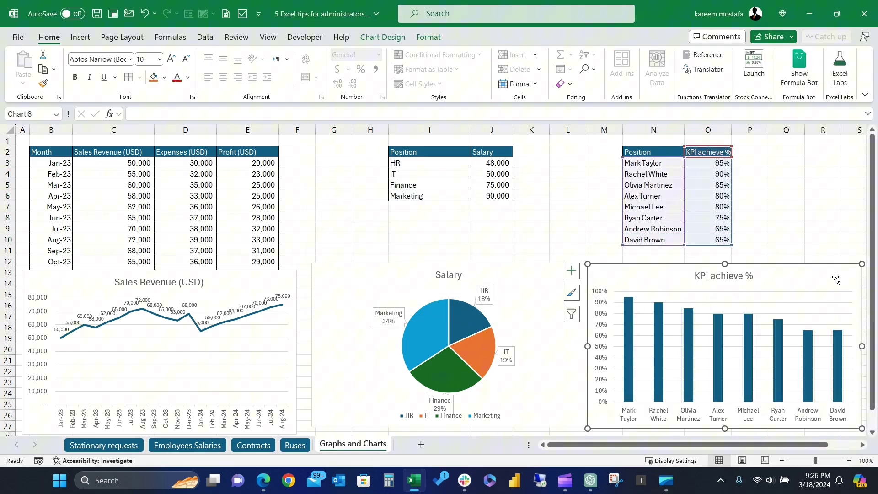
pyautogui.click(571, 271)
pyautogui.click(486, 320)
pyautogui.click(790, 237)
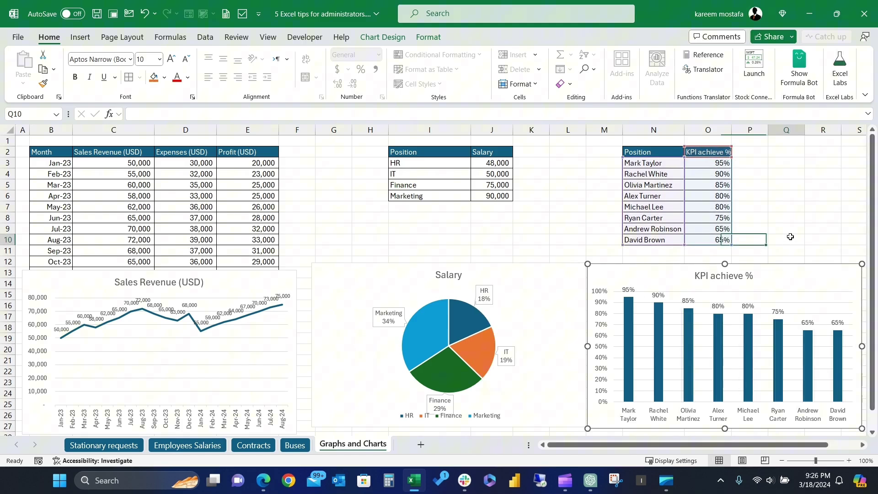